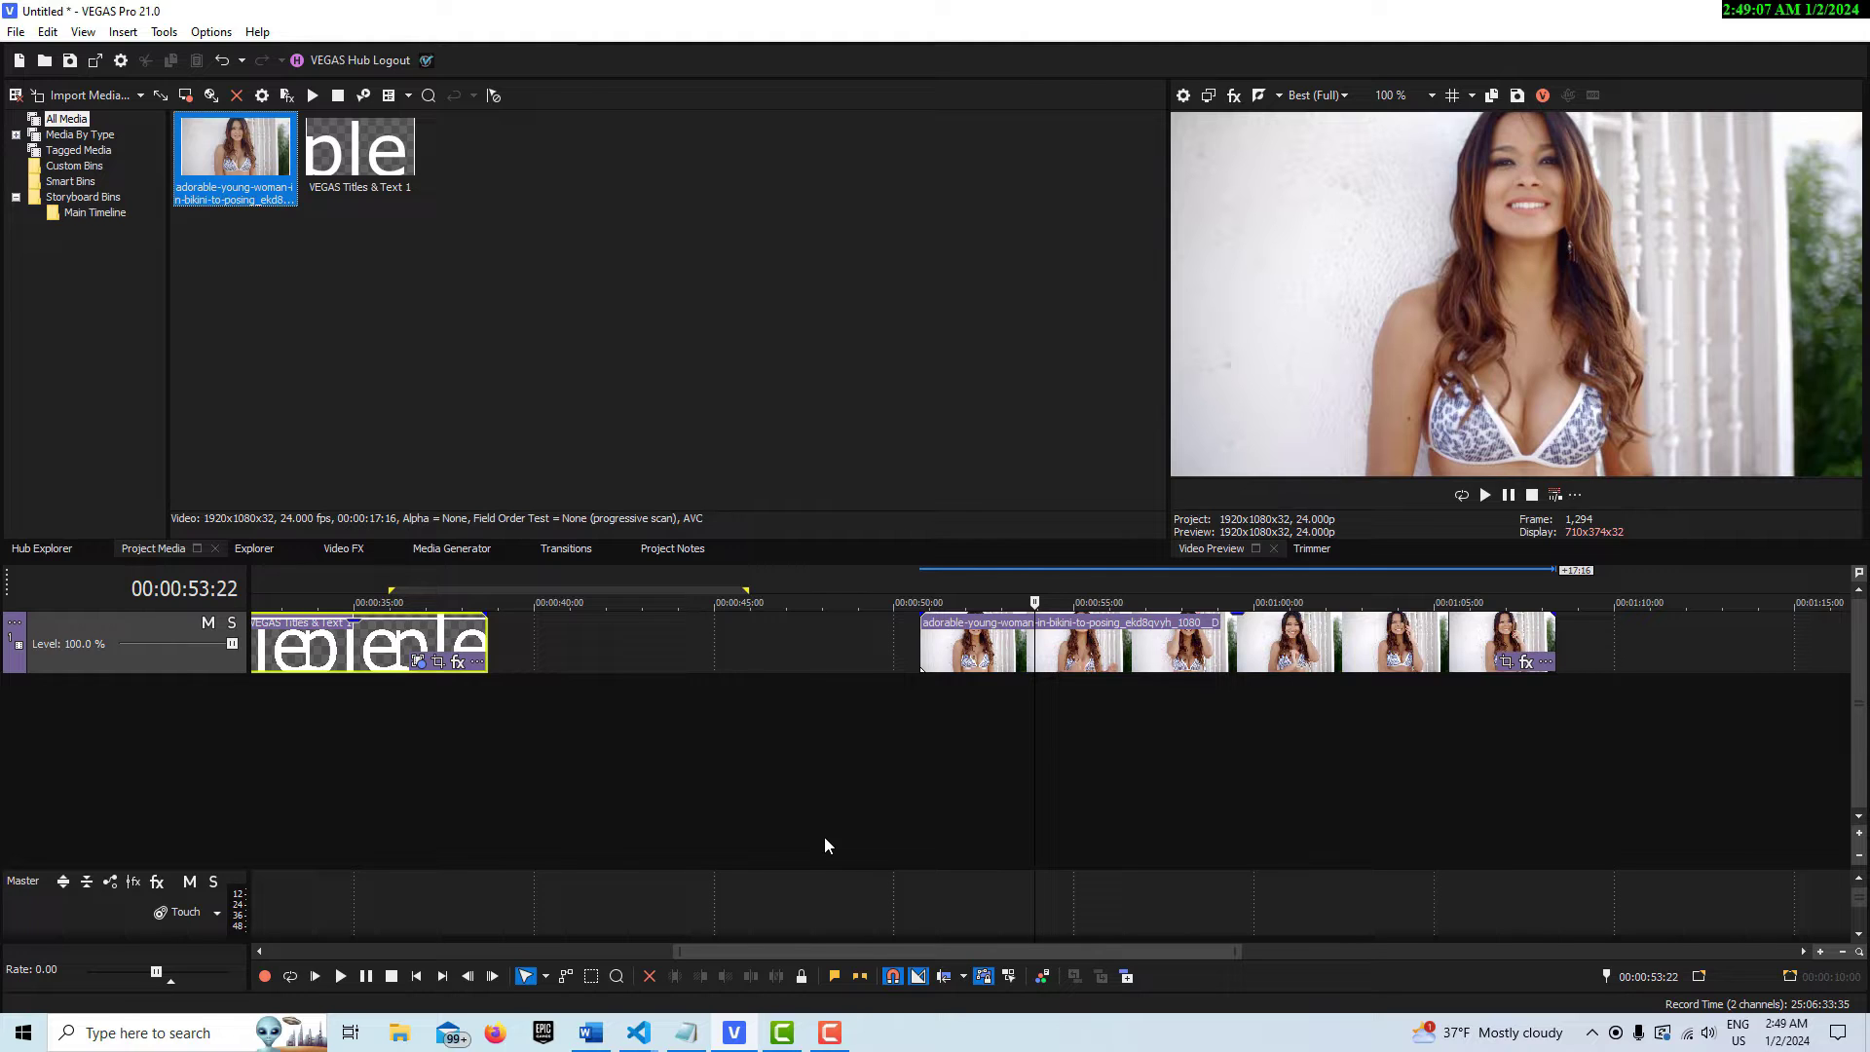
# - Set up a Sony XAVC render using the XAVC Intra 1920x1080-29.97p template
pyautogui.click(1184, 759)
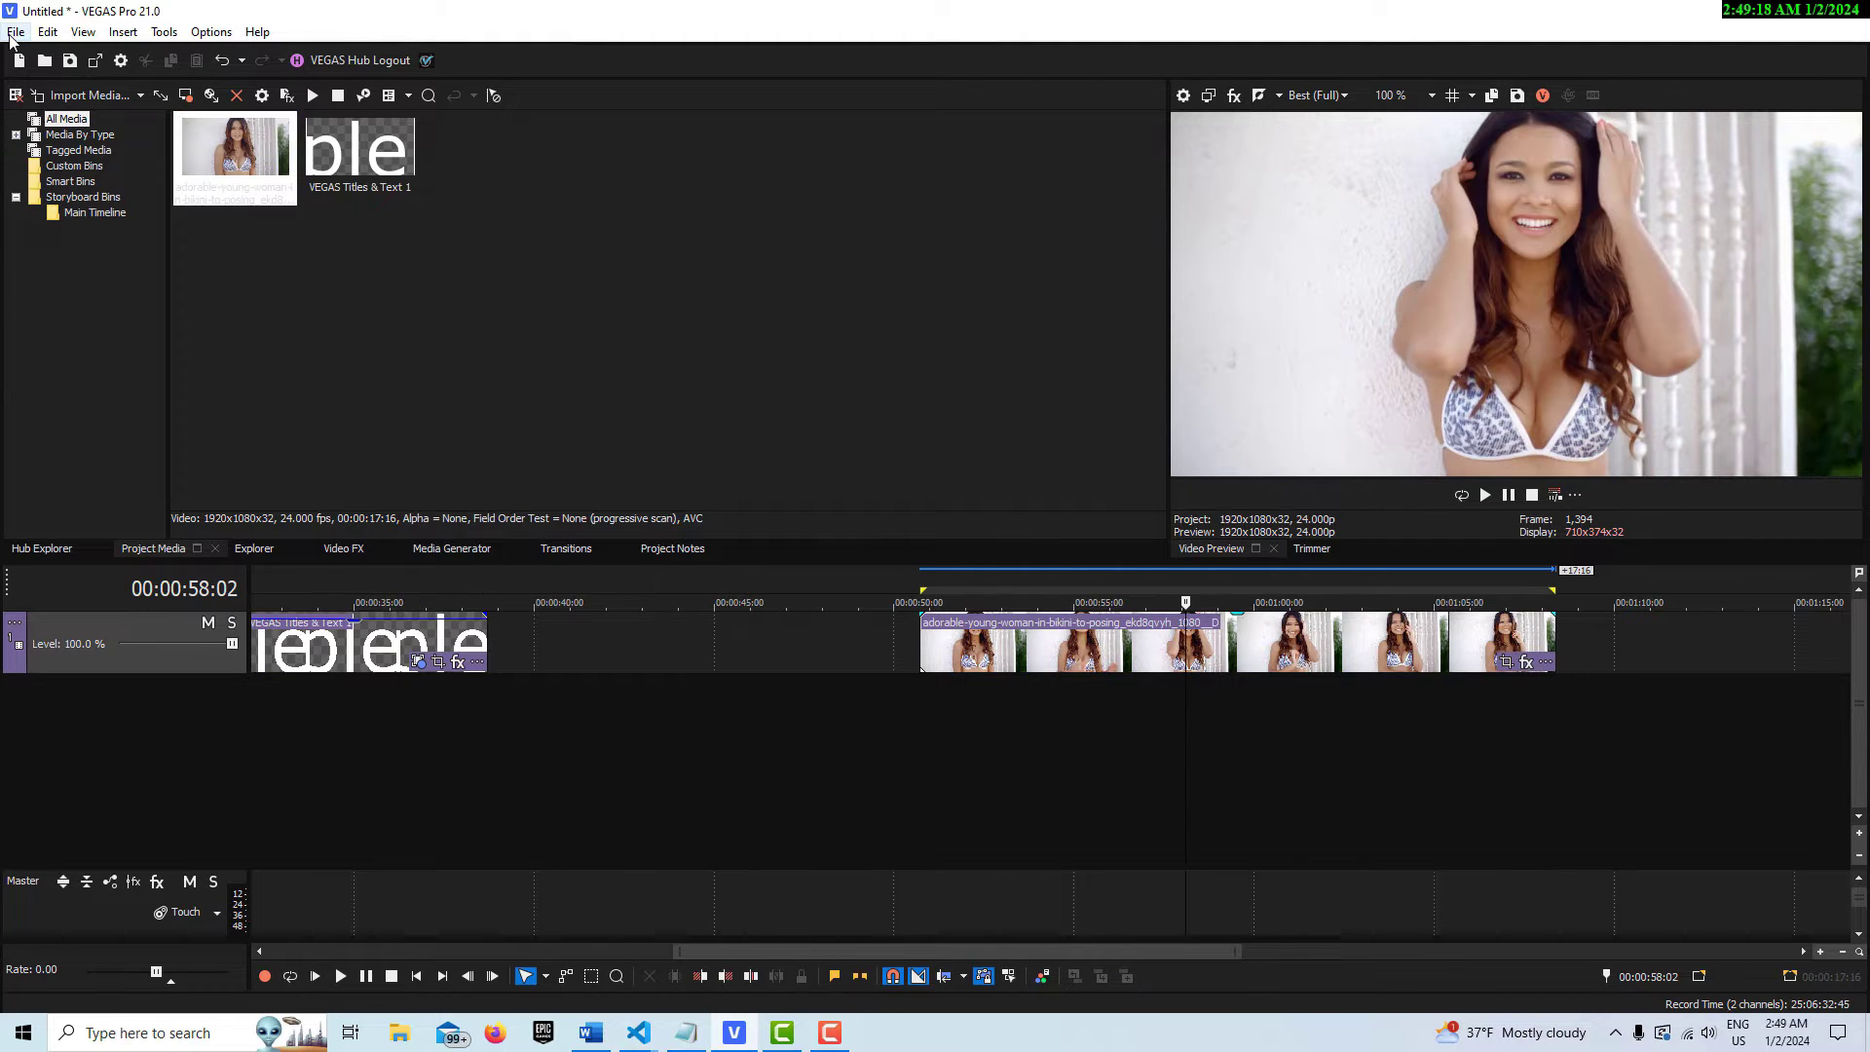
pyautogui.click(15, 31)
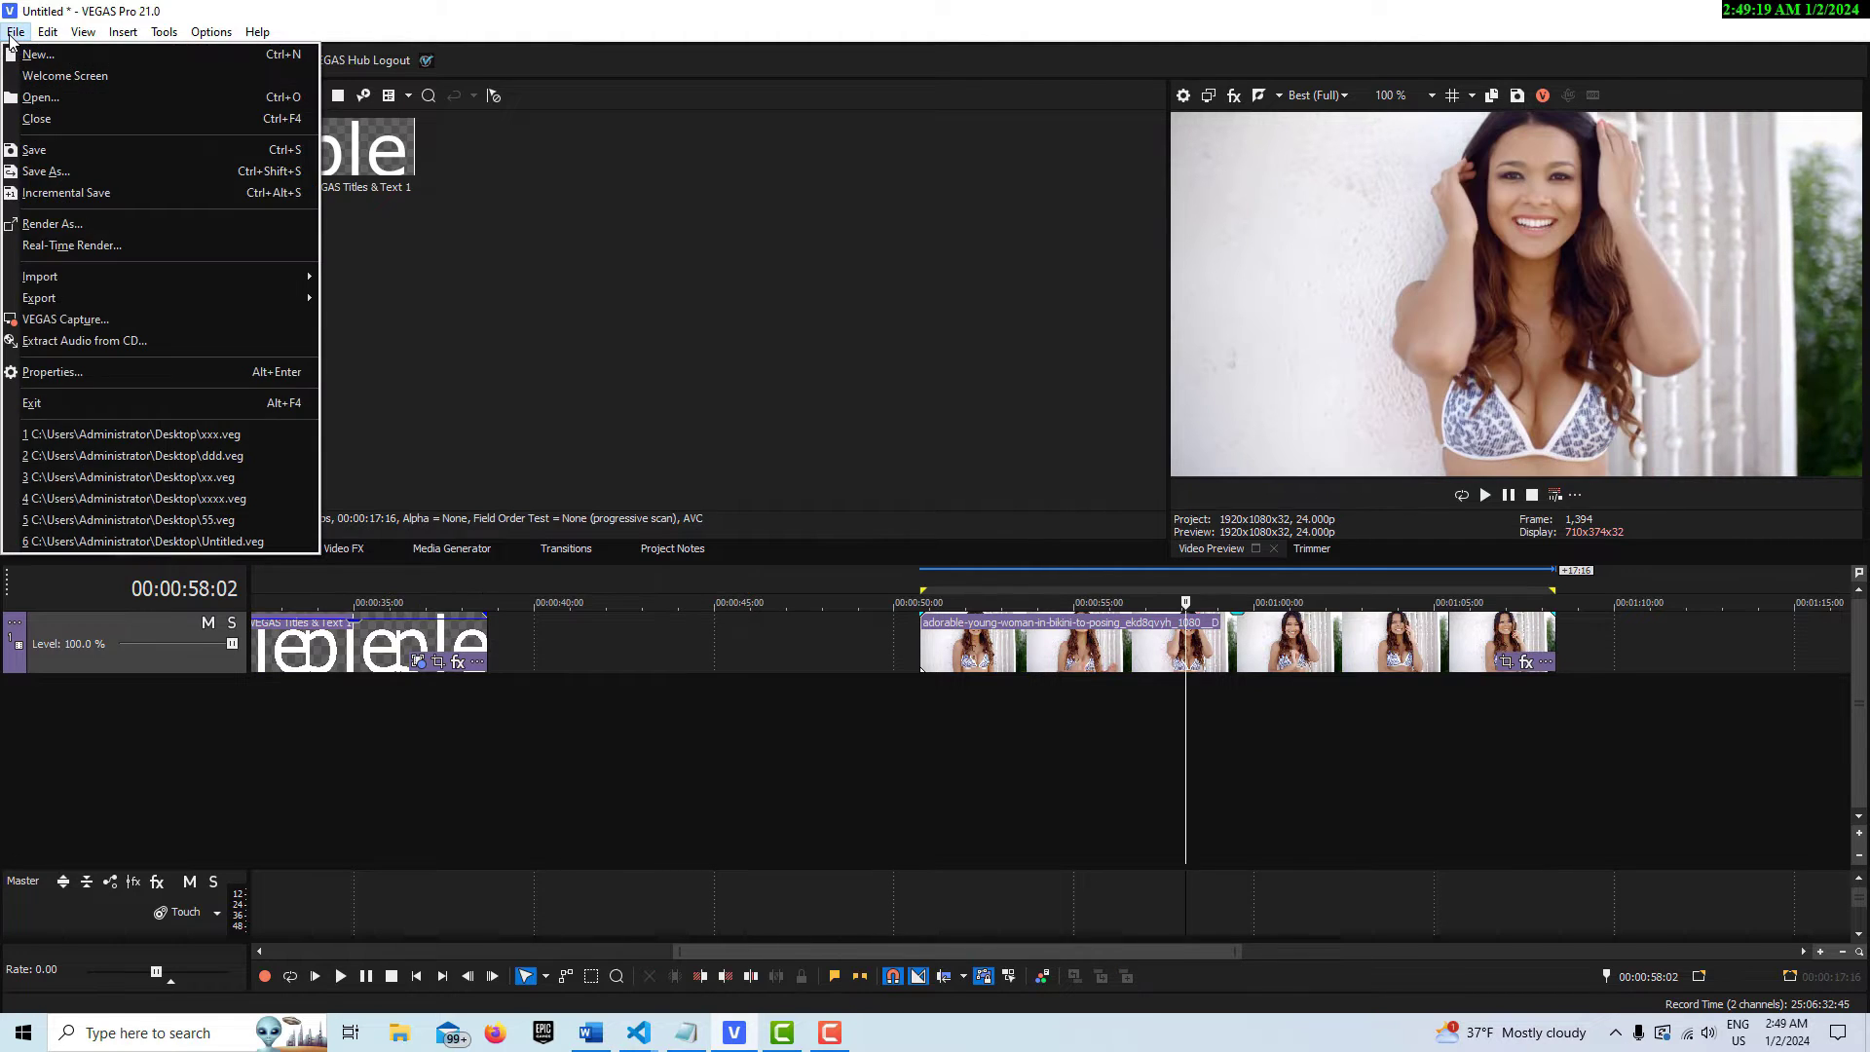
pyautogui.click(54, 223)
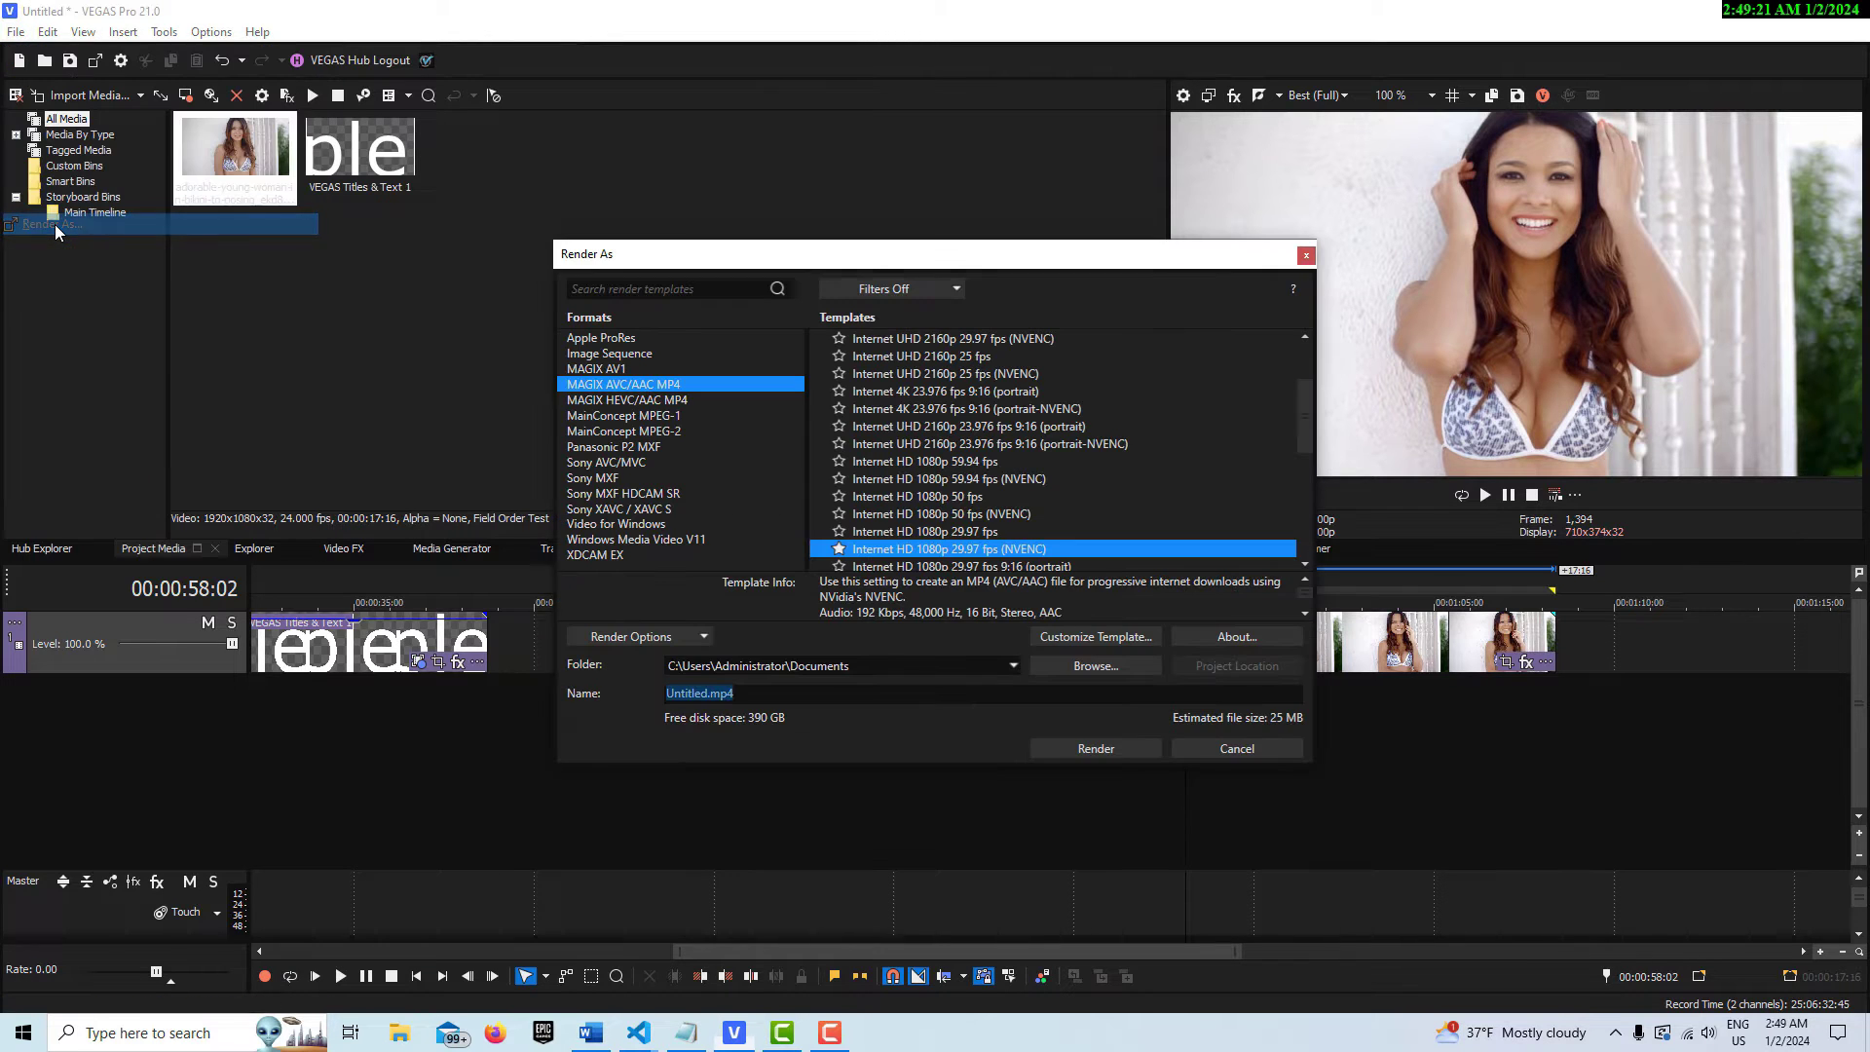
pyautogui.click(636, 510)
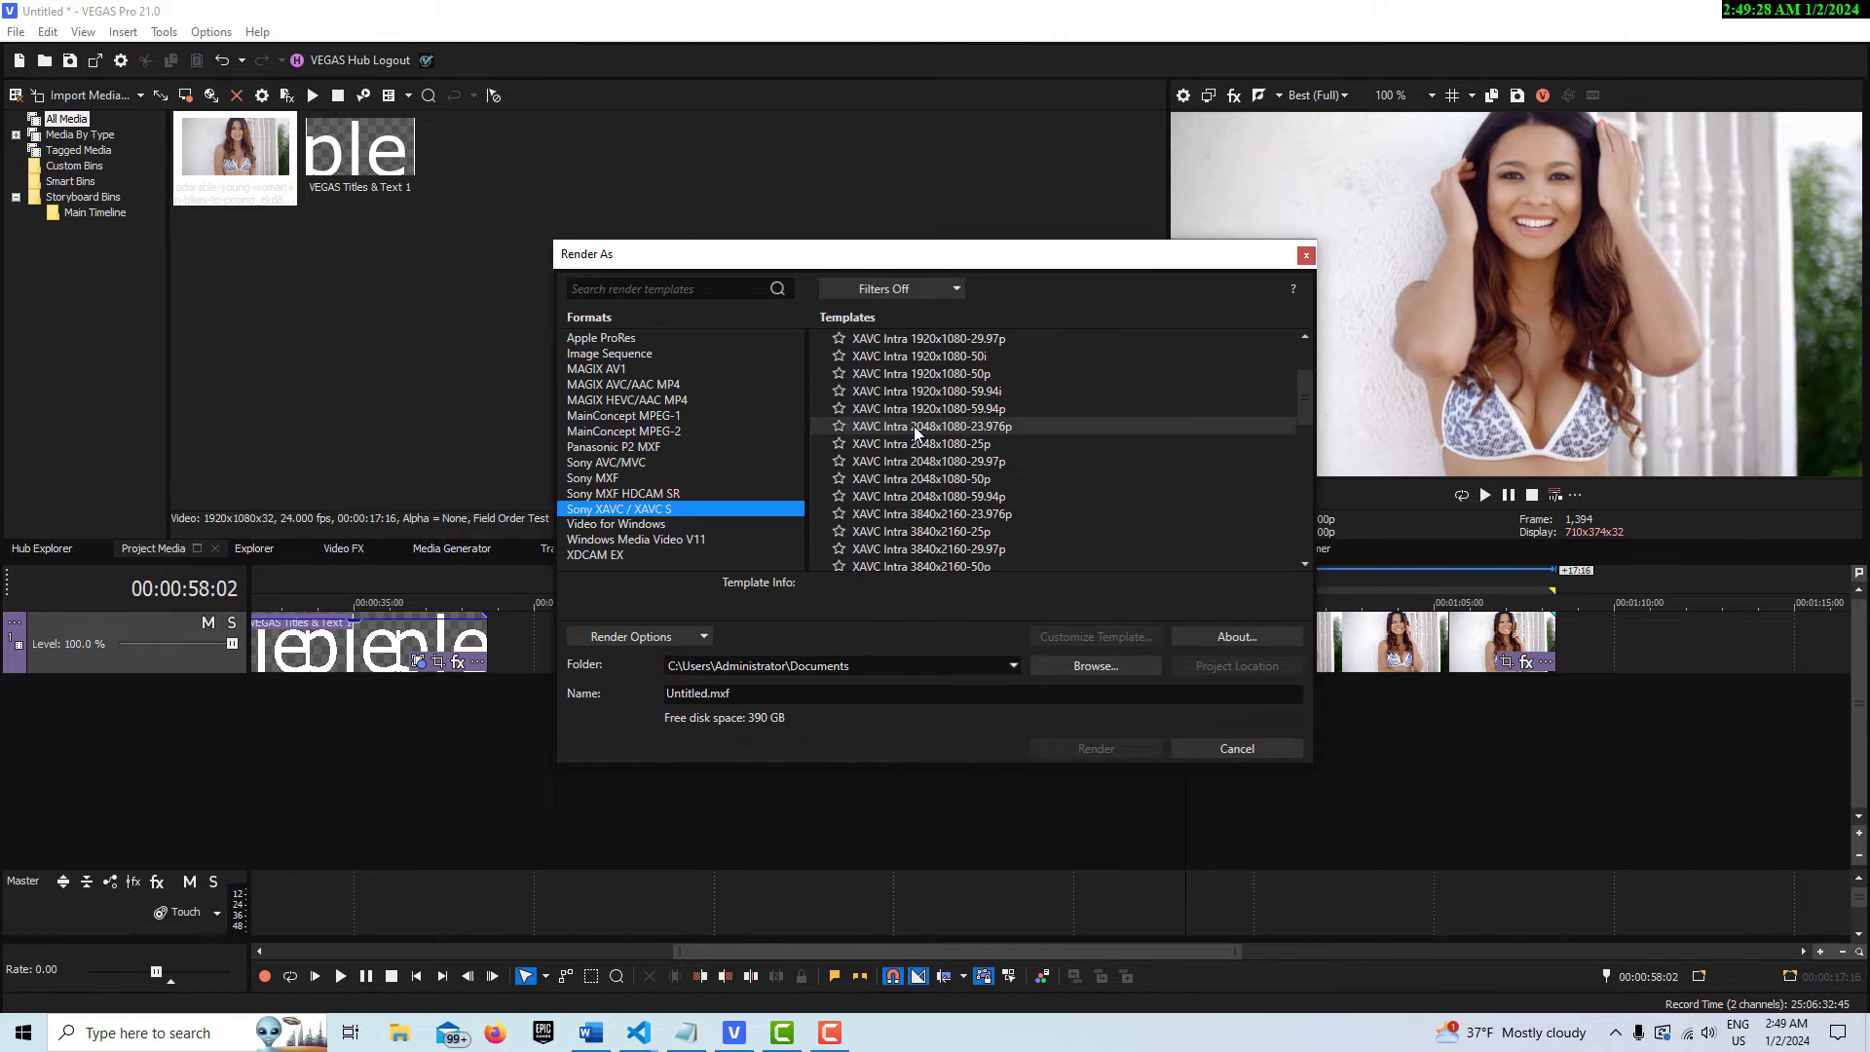
pyautogui.scroll(2, 919, 434)
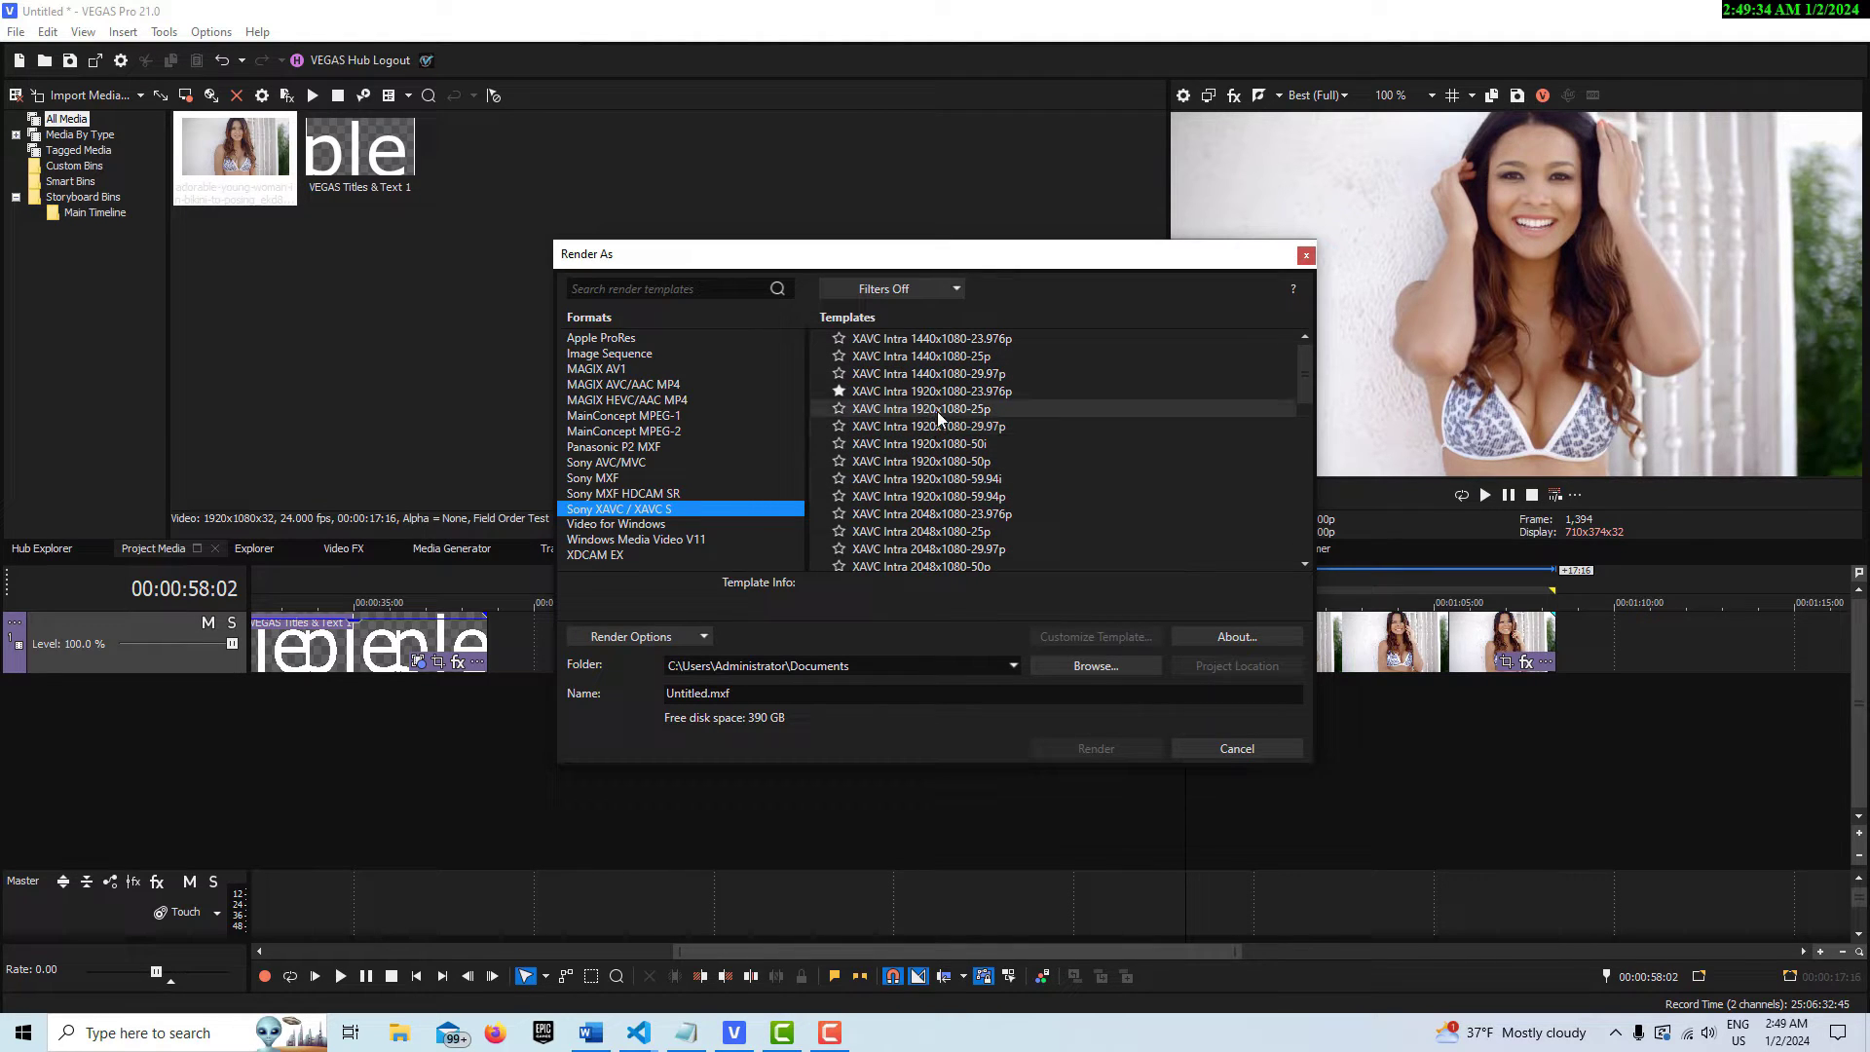
pyautogui.scroll(-2, 937, 416)
pyautogui.scroll(-3, 937, 424)
pyautogui.scroll(5, 942, 452)
pyautogui.click(937, 425)
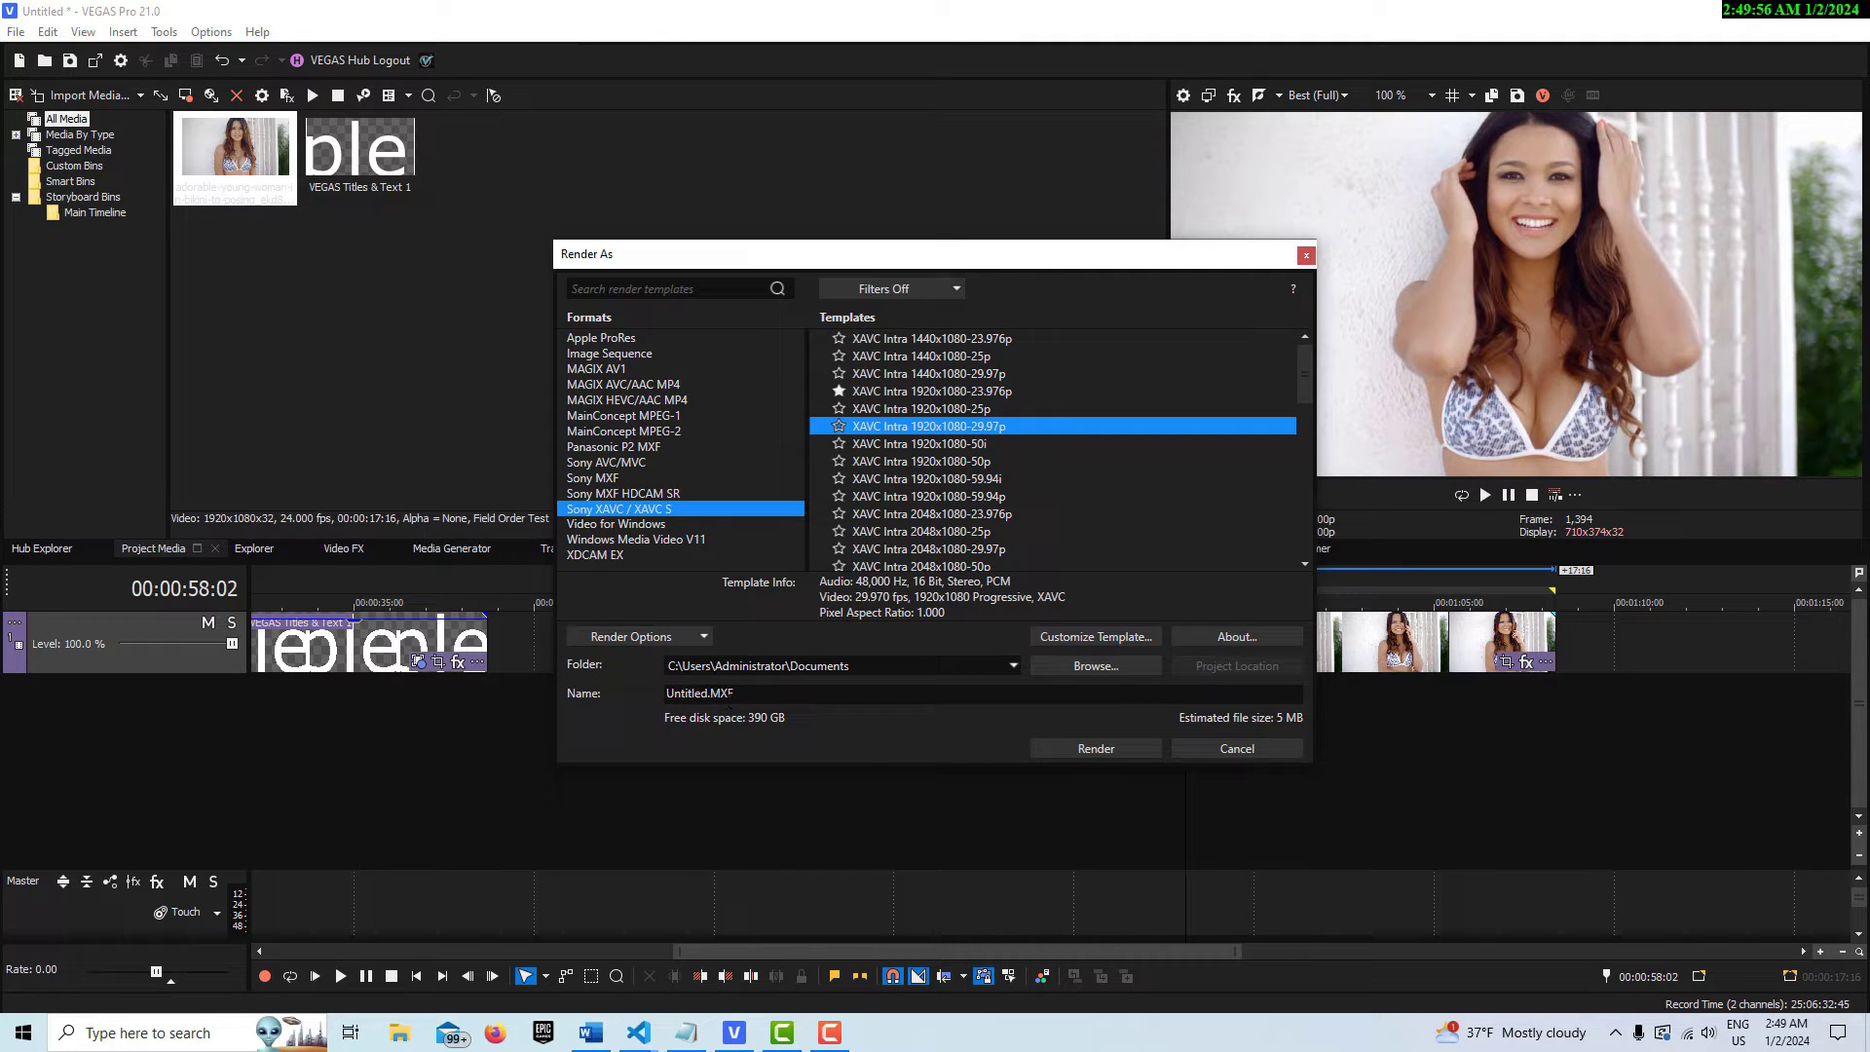
# - Render the project to Untitled.MXF and close the progress window at 100%
pyautogui.click(1108, 748)
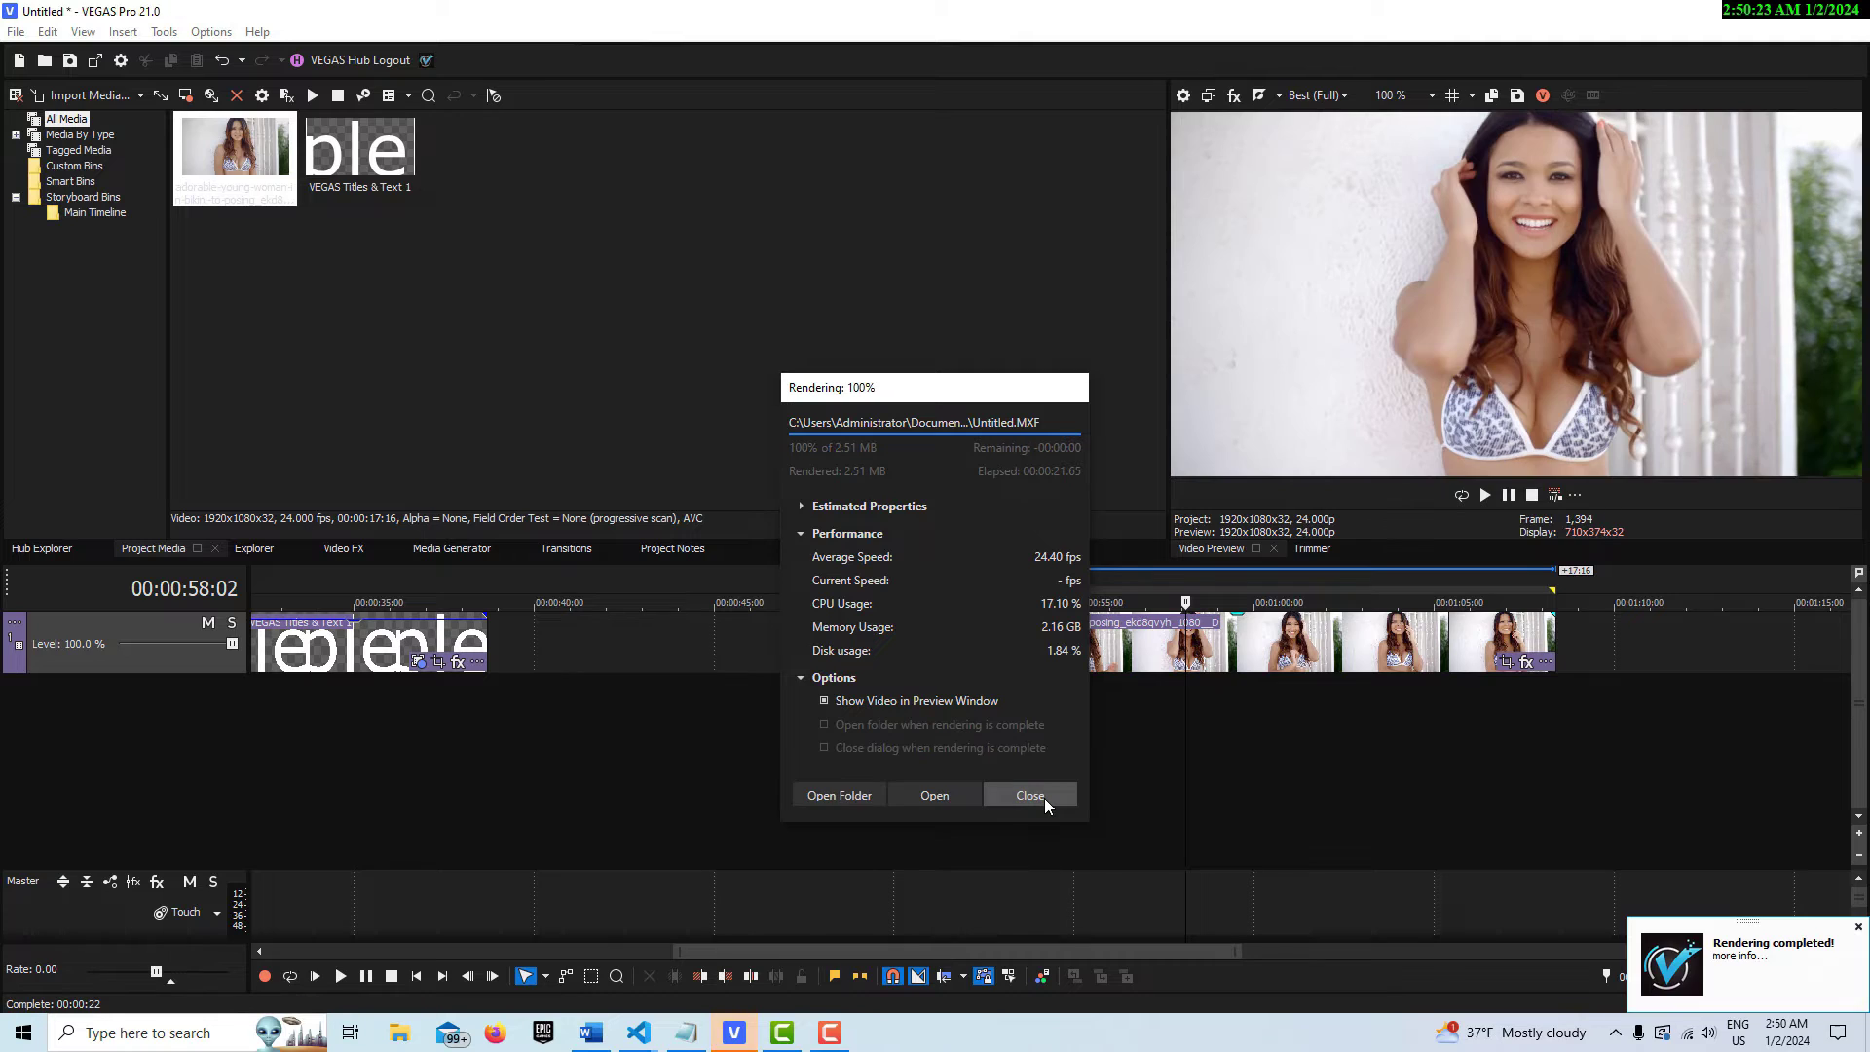
pyautogui.click(1041, 795)
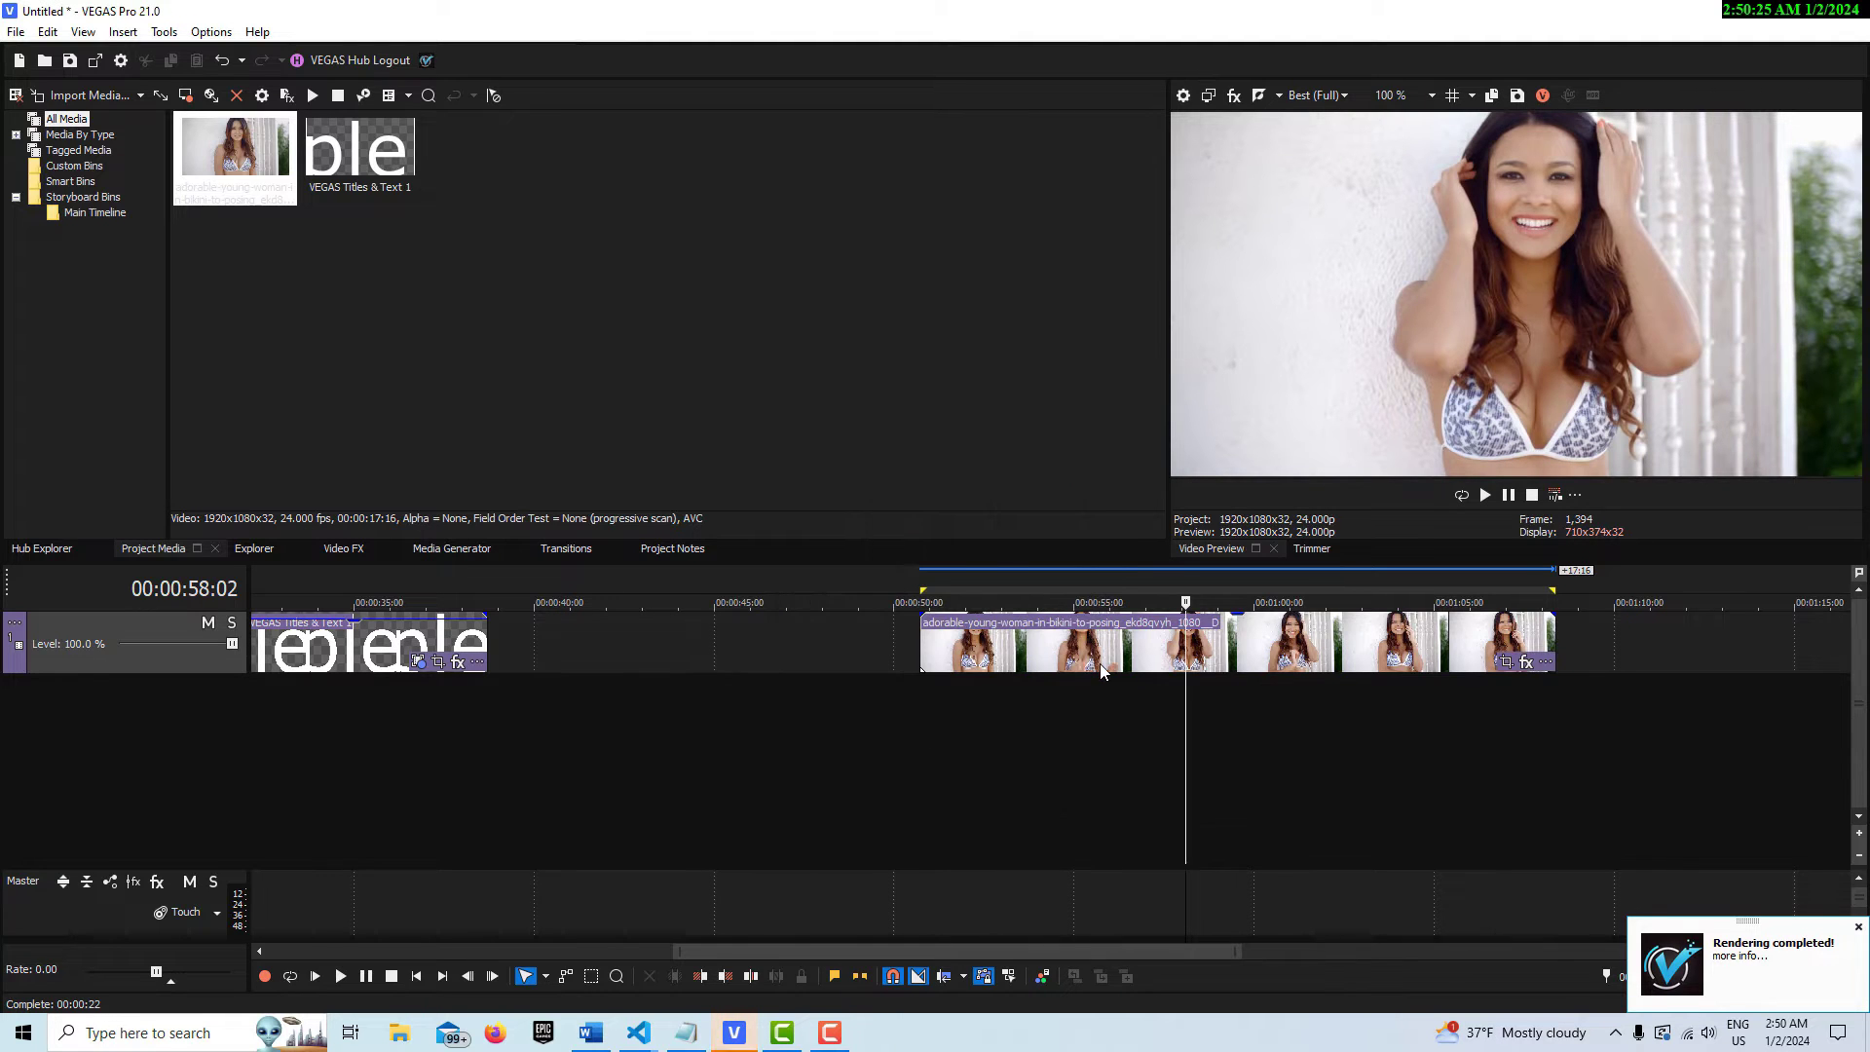
pyautogui.click(15, 33)
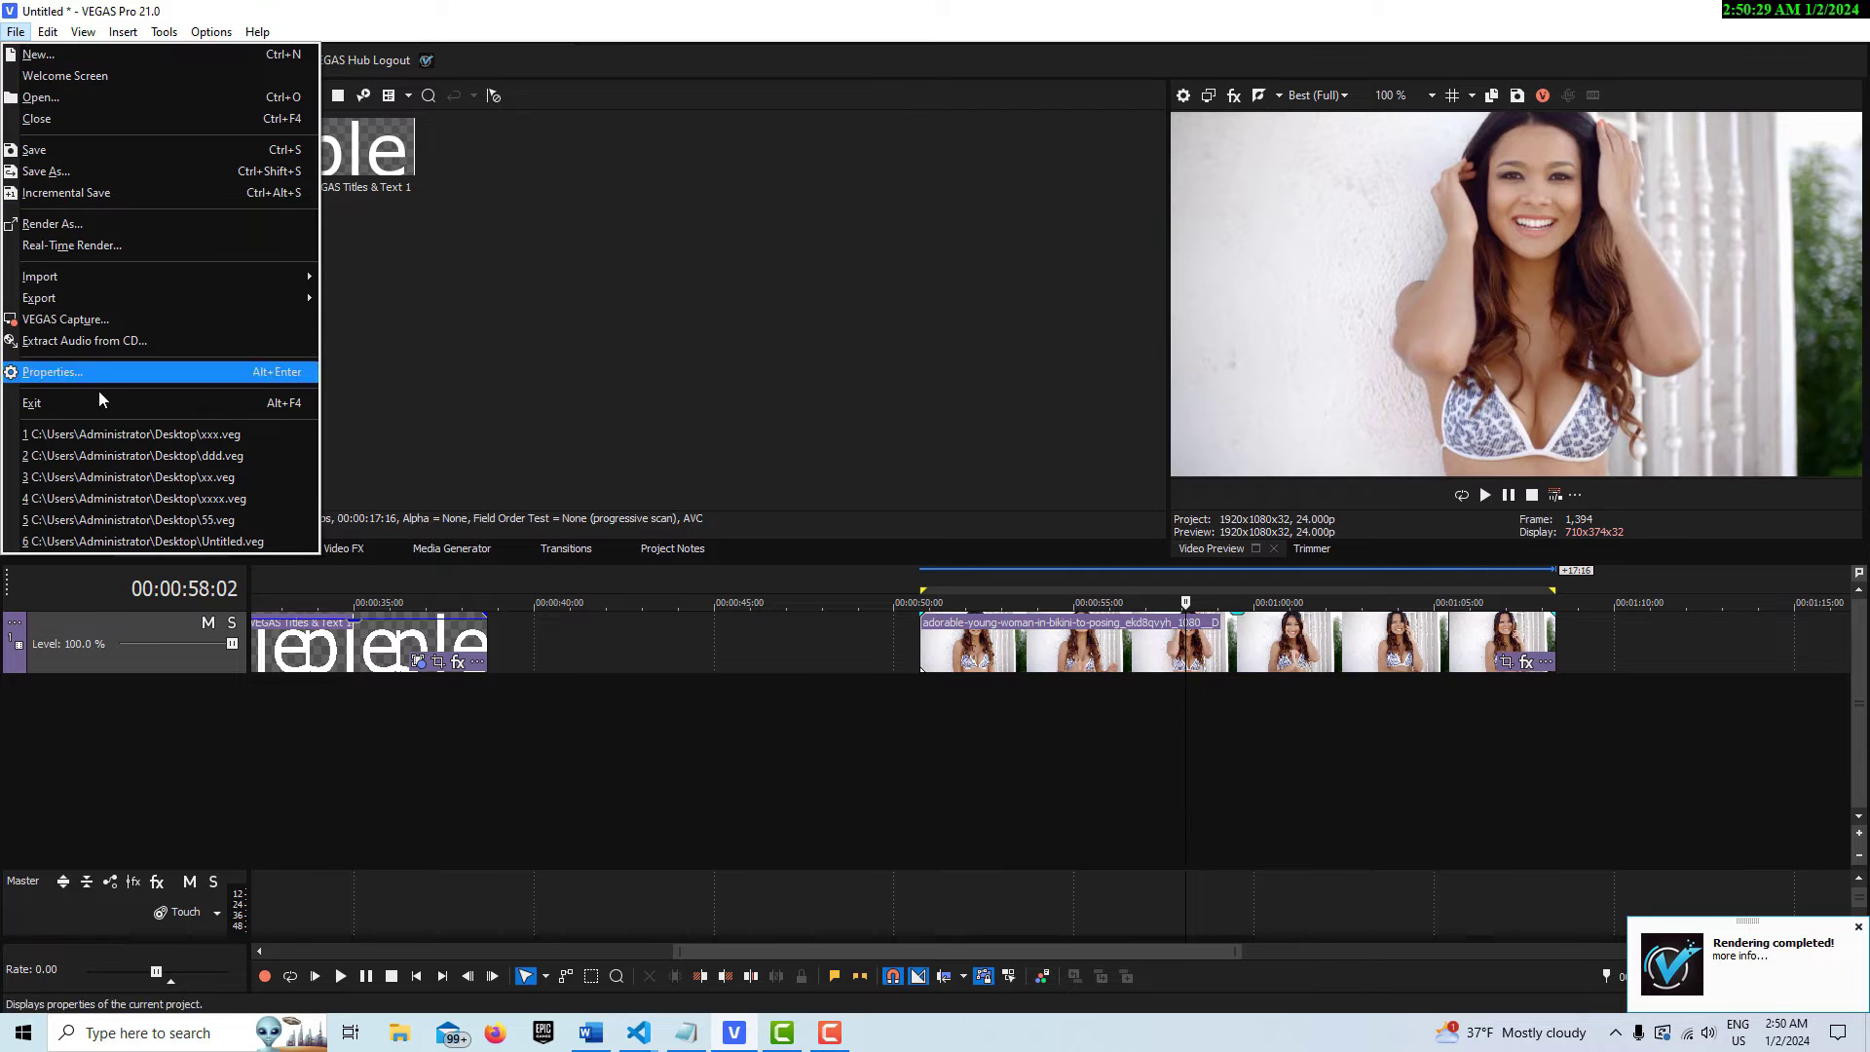
# - Close the current project without saving its changes
pyautogui.click(37, 119)
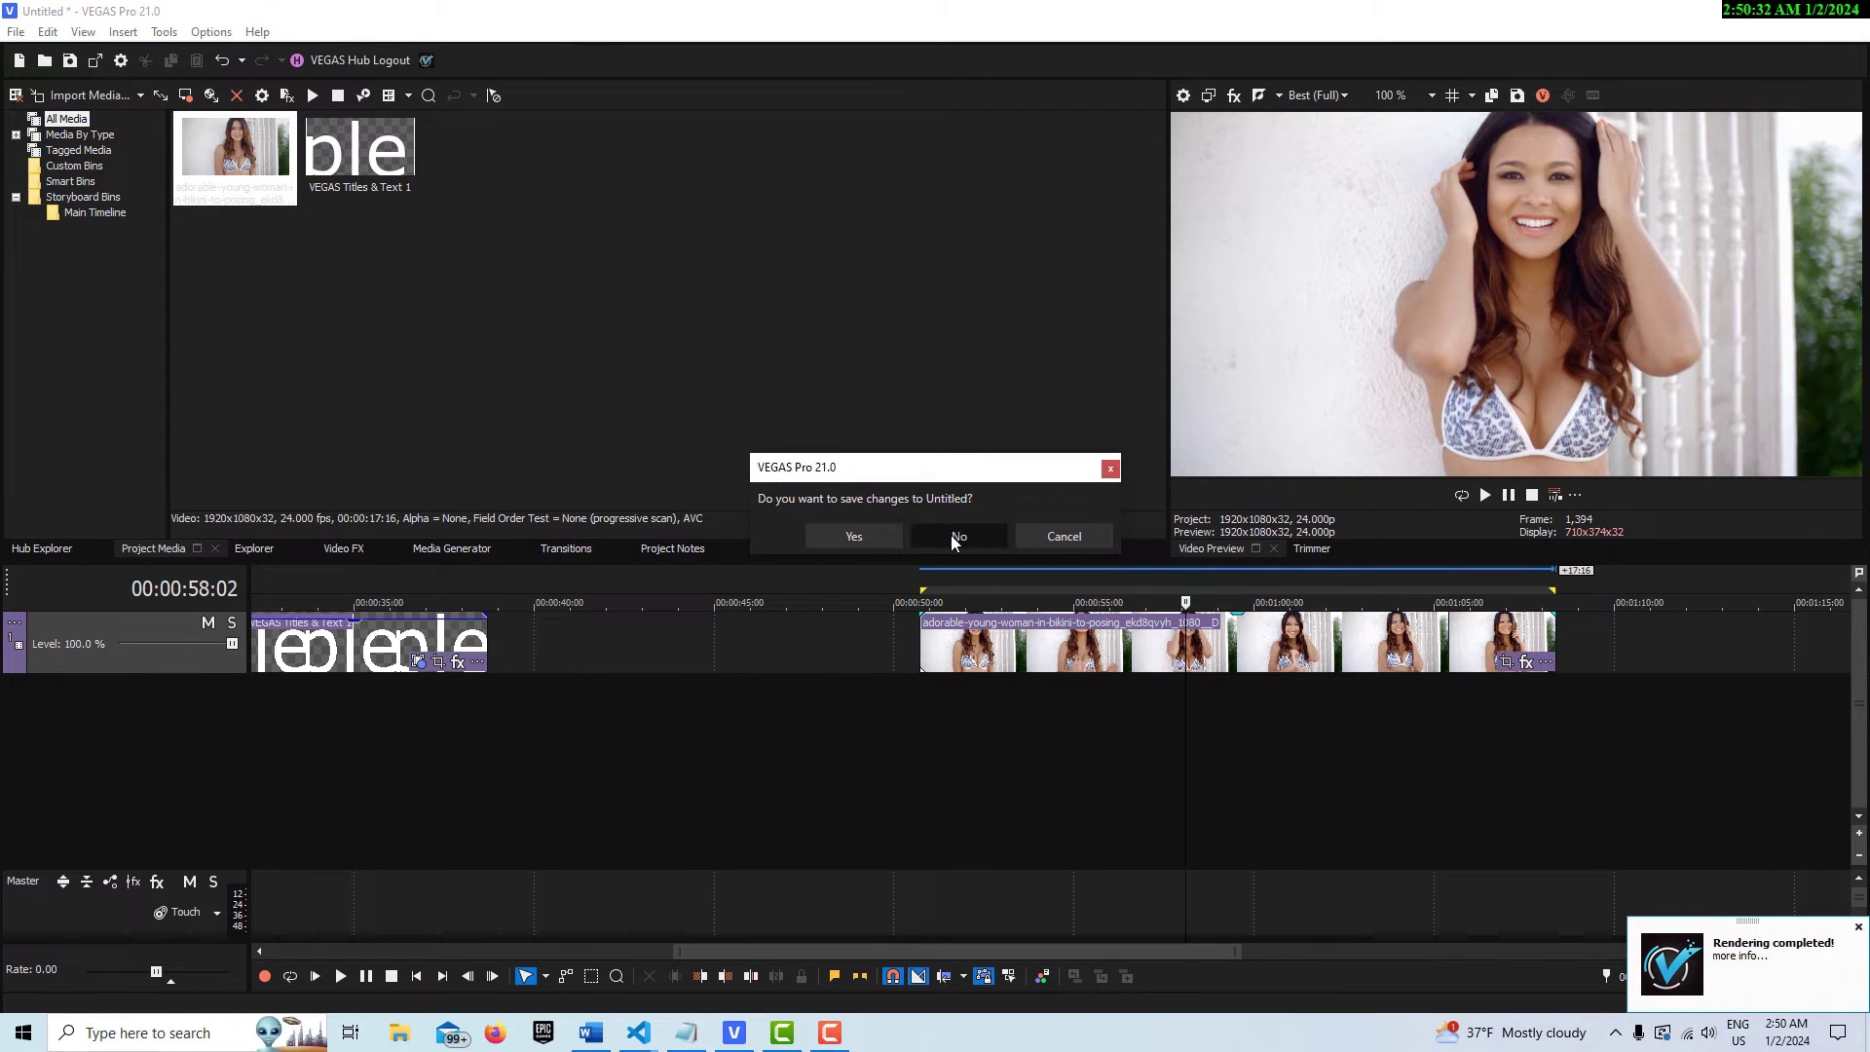
pyautogui.click(951, 534)
pyautogui.click(15, 32)
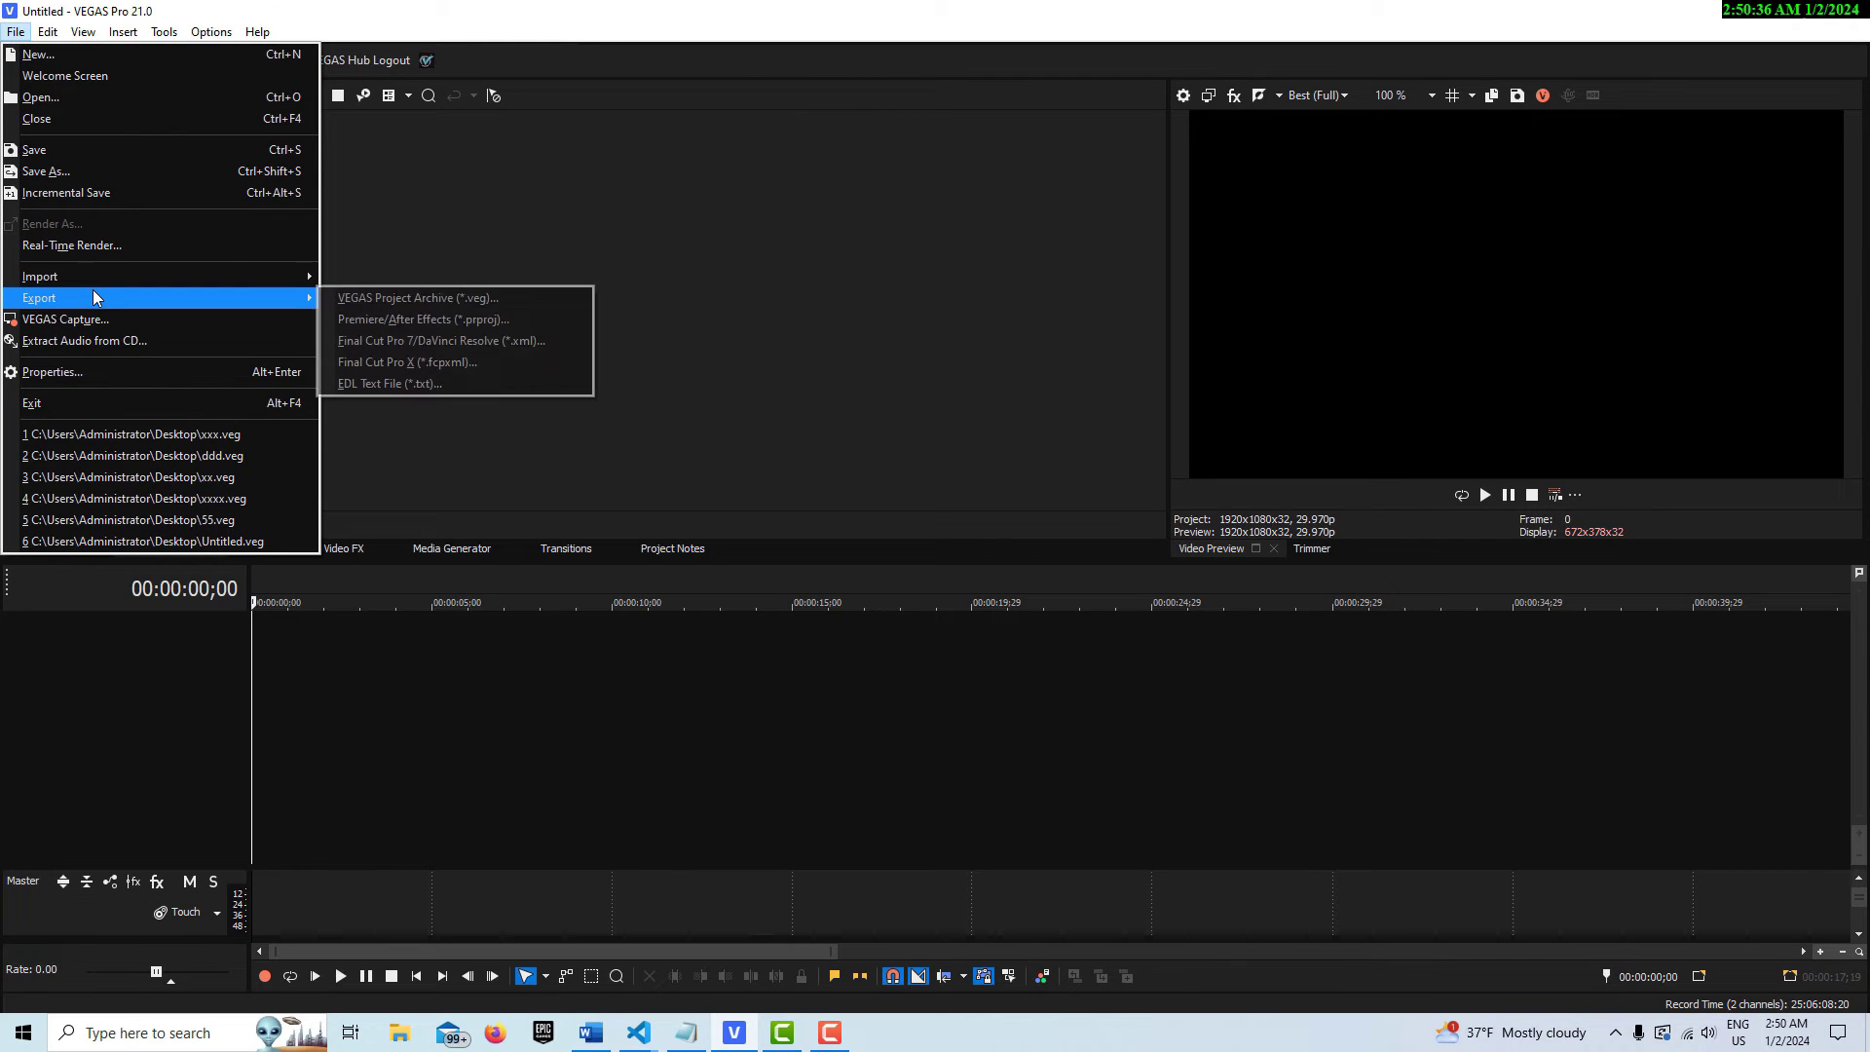
pyautogui.moveTo(40, 276)
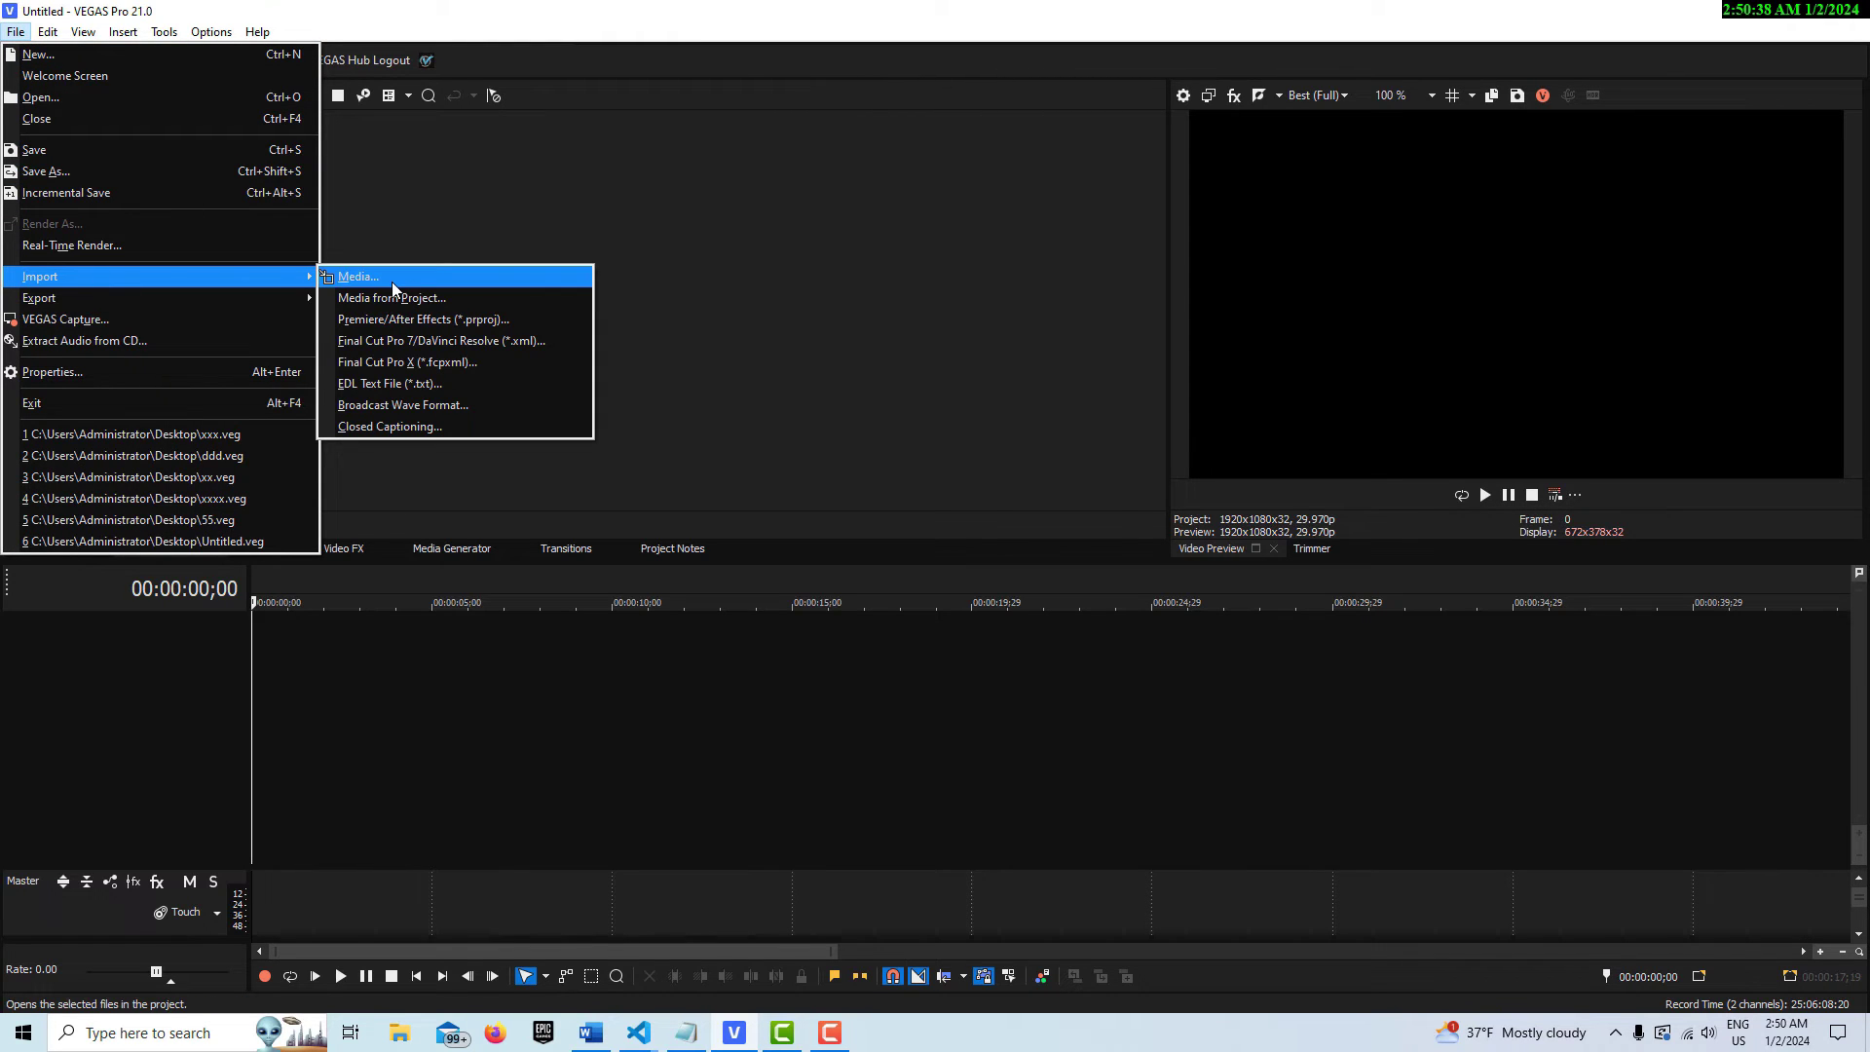
# - Import Untitled.MXF from Documents into the project media
pyautogui.click(392, 281)
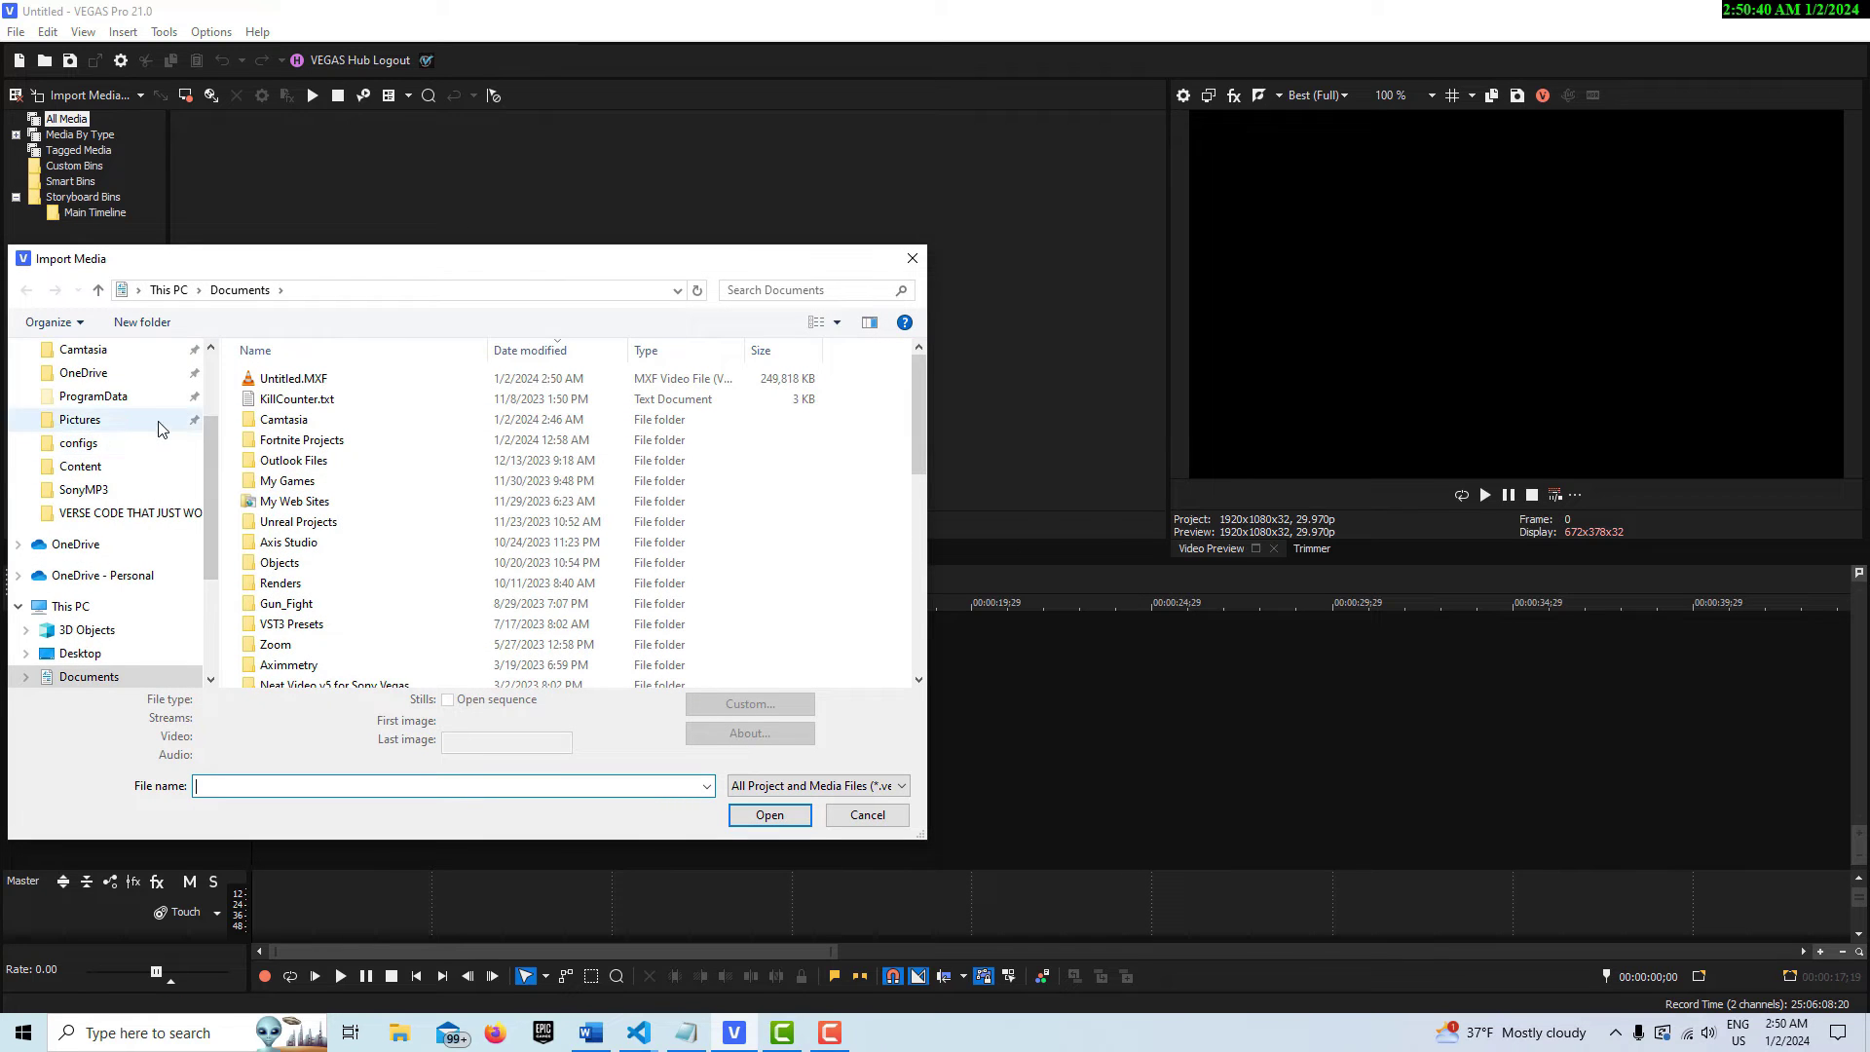
pyautogui.click(343, 383)
pyautogui.click(783, 834)
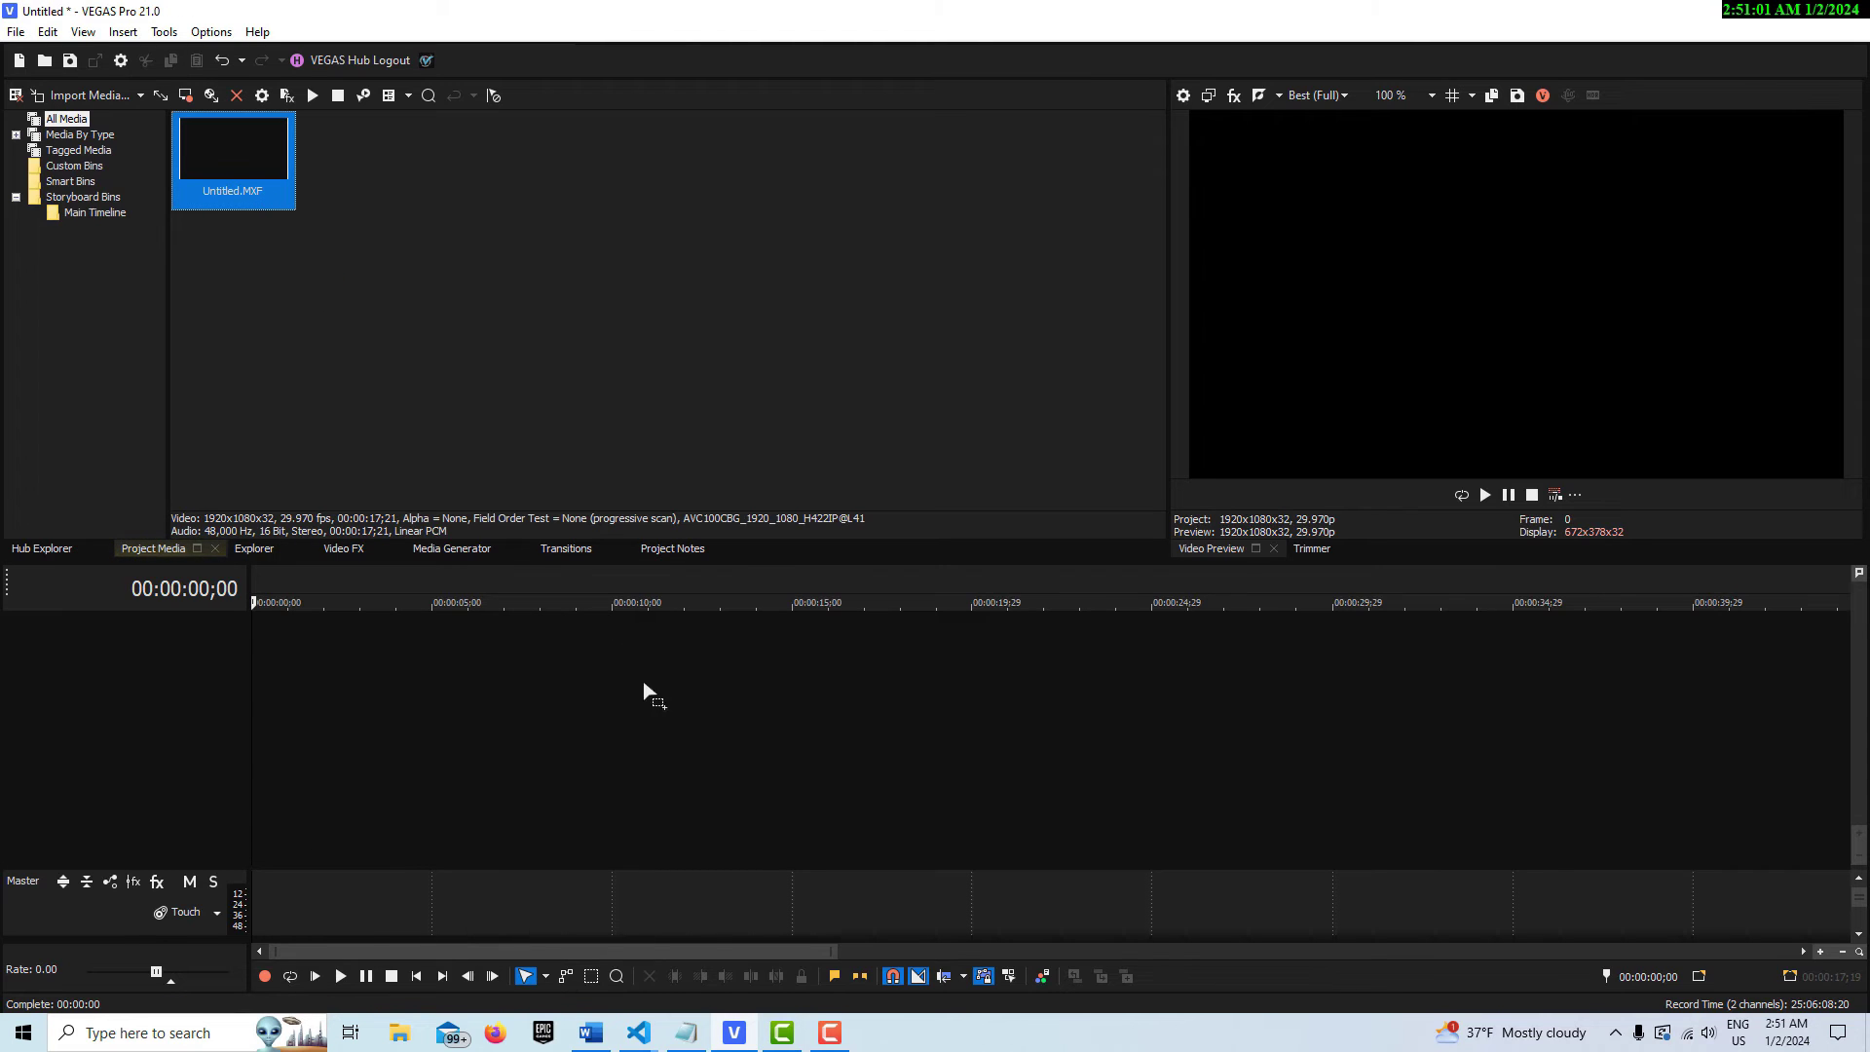
# - Place Untitled.MXF on the timeline and mark a time selection across the clip
pyautogui.moveTo(263, 202); pyautogui.dragTo(676, 712)
pyautogui.click(655, 773)
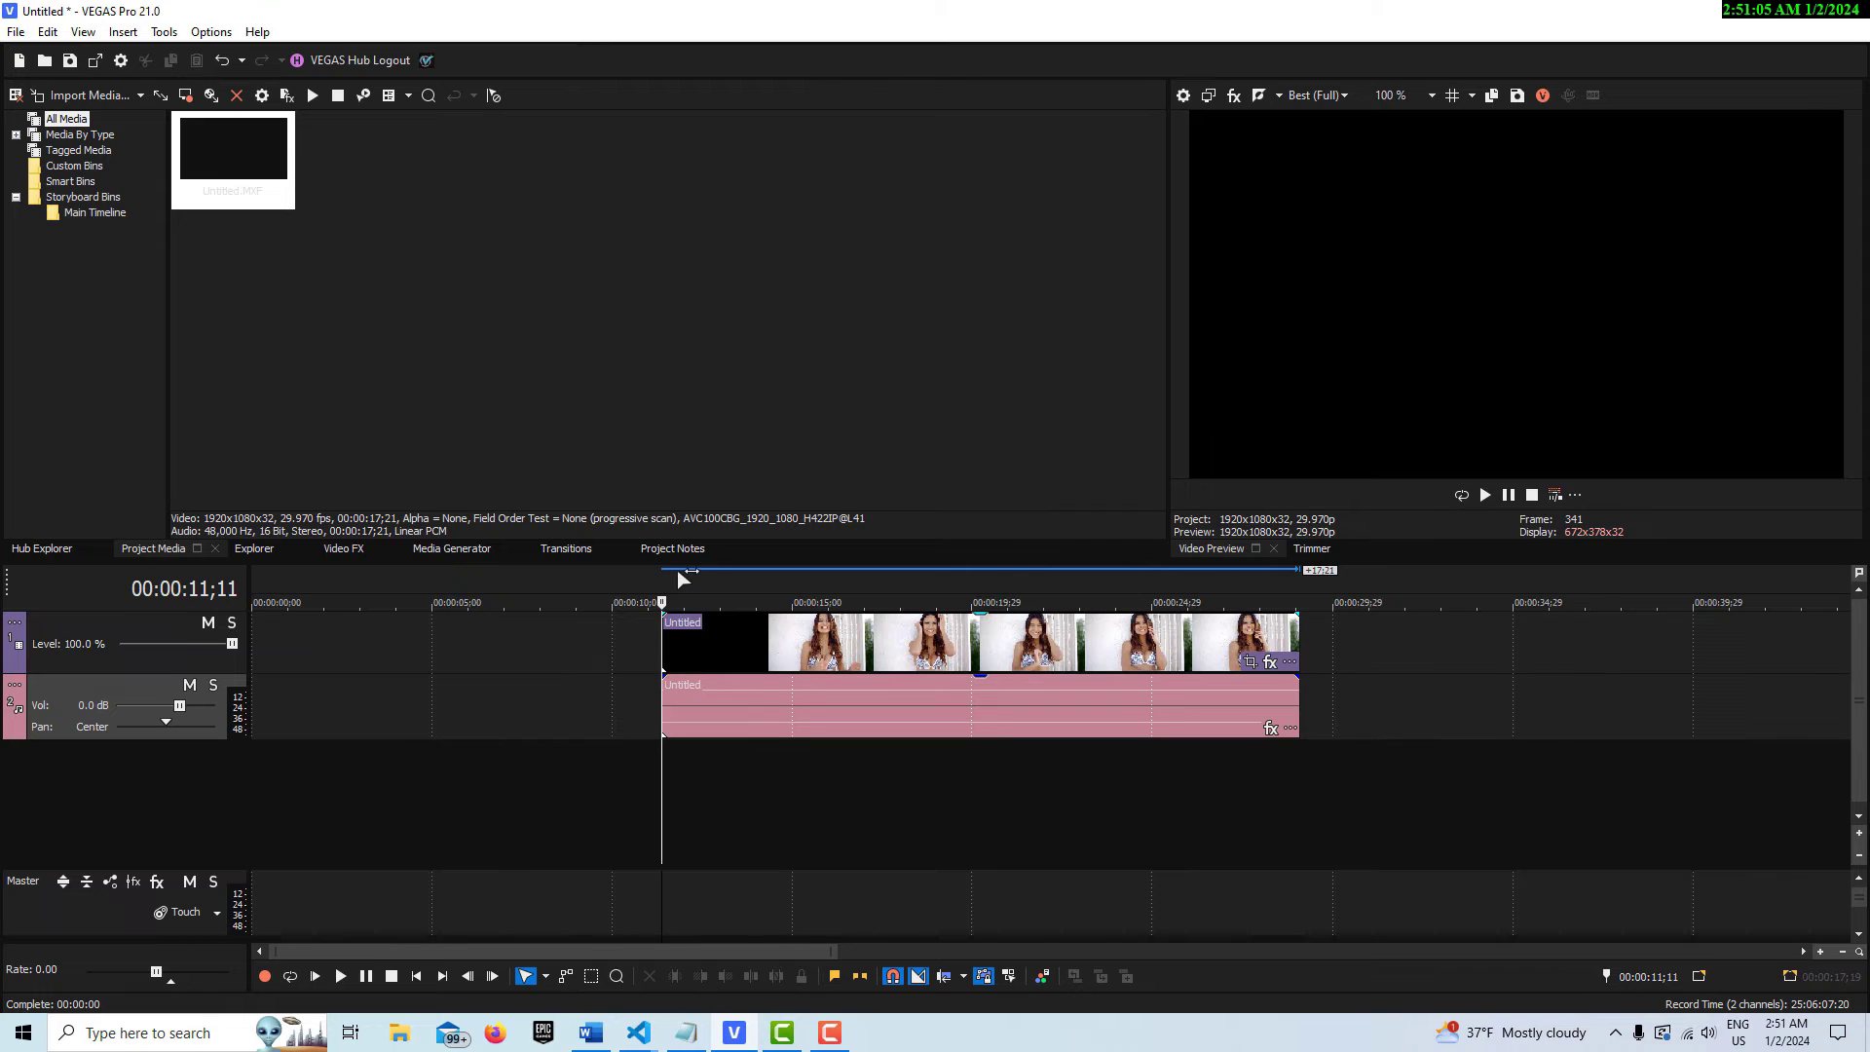
pyautogui.moveTo(672, 575); pyautogui.dragTo(1287, 600)
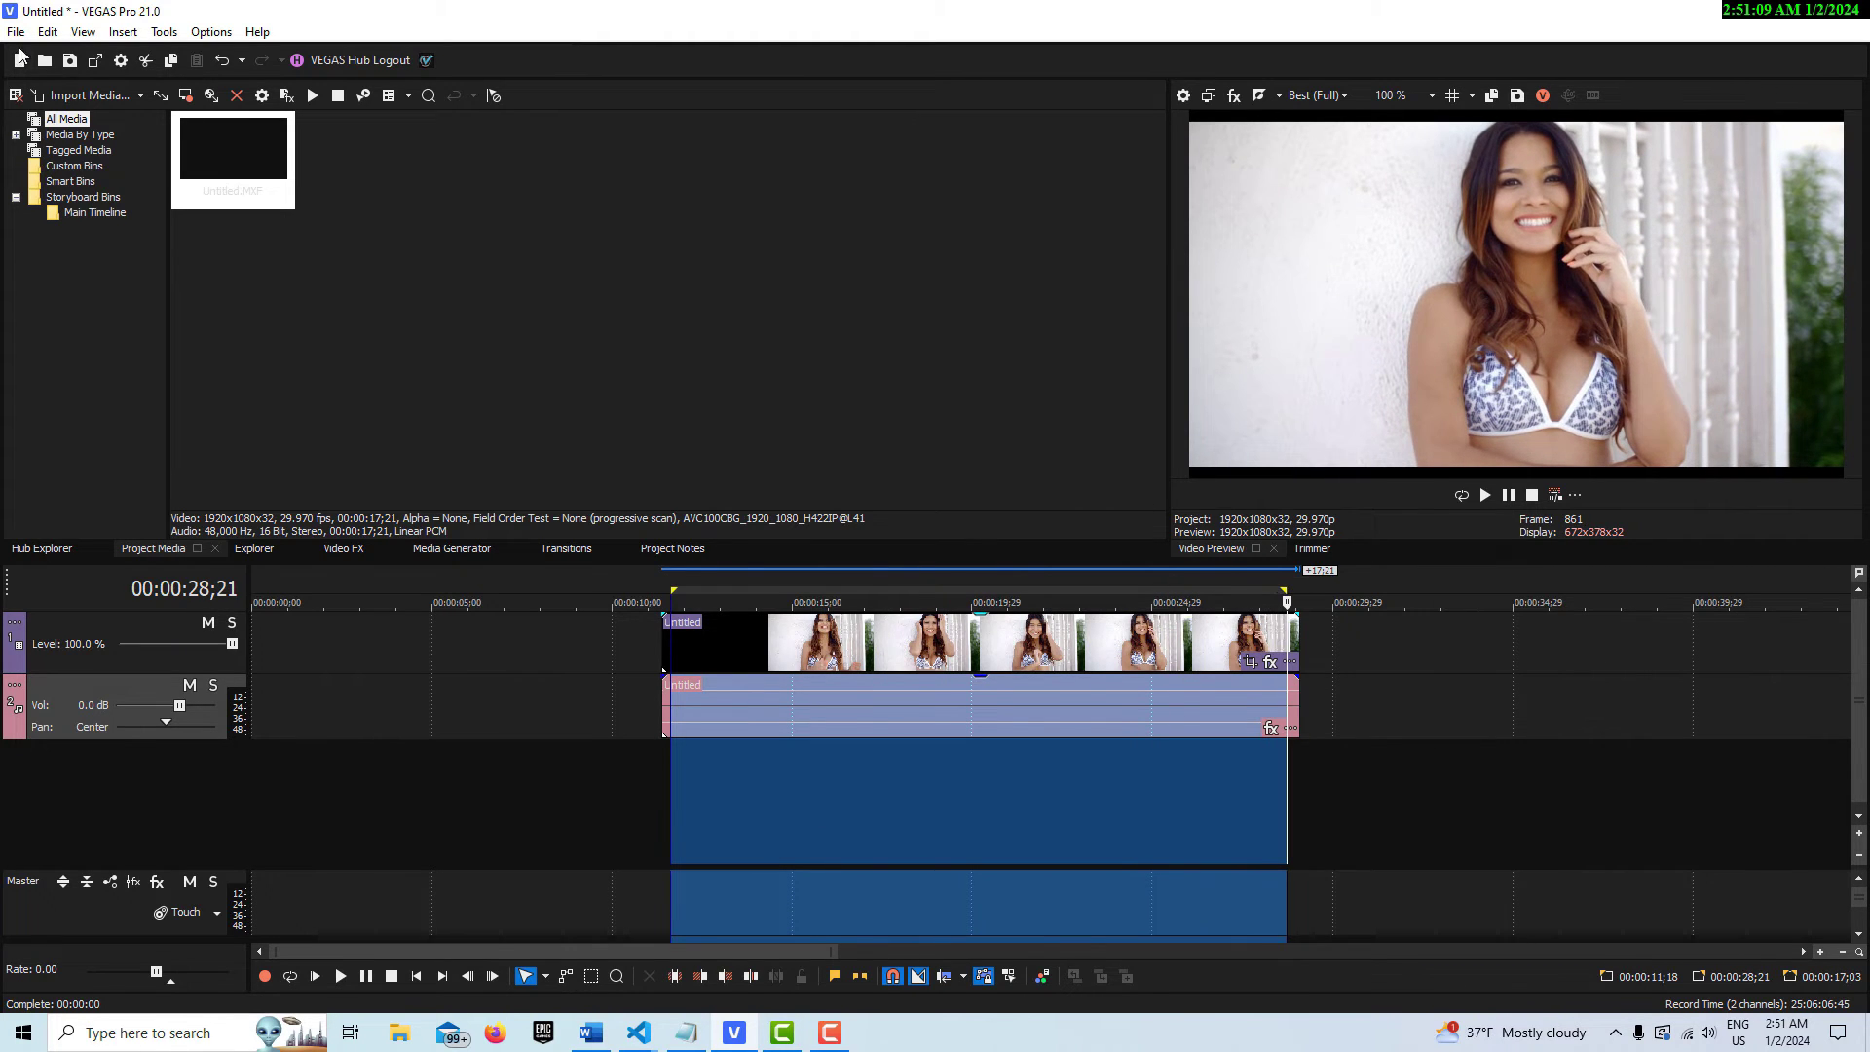
pyautogui.click(15, 30)
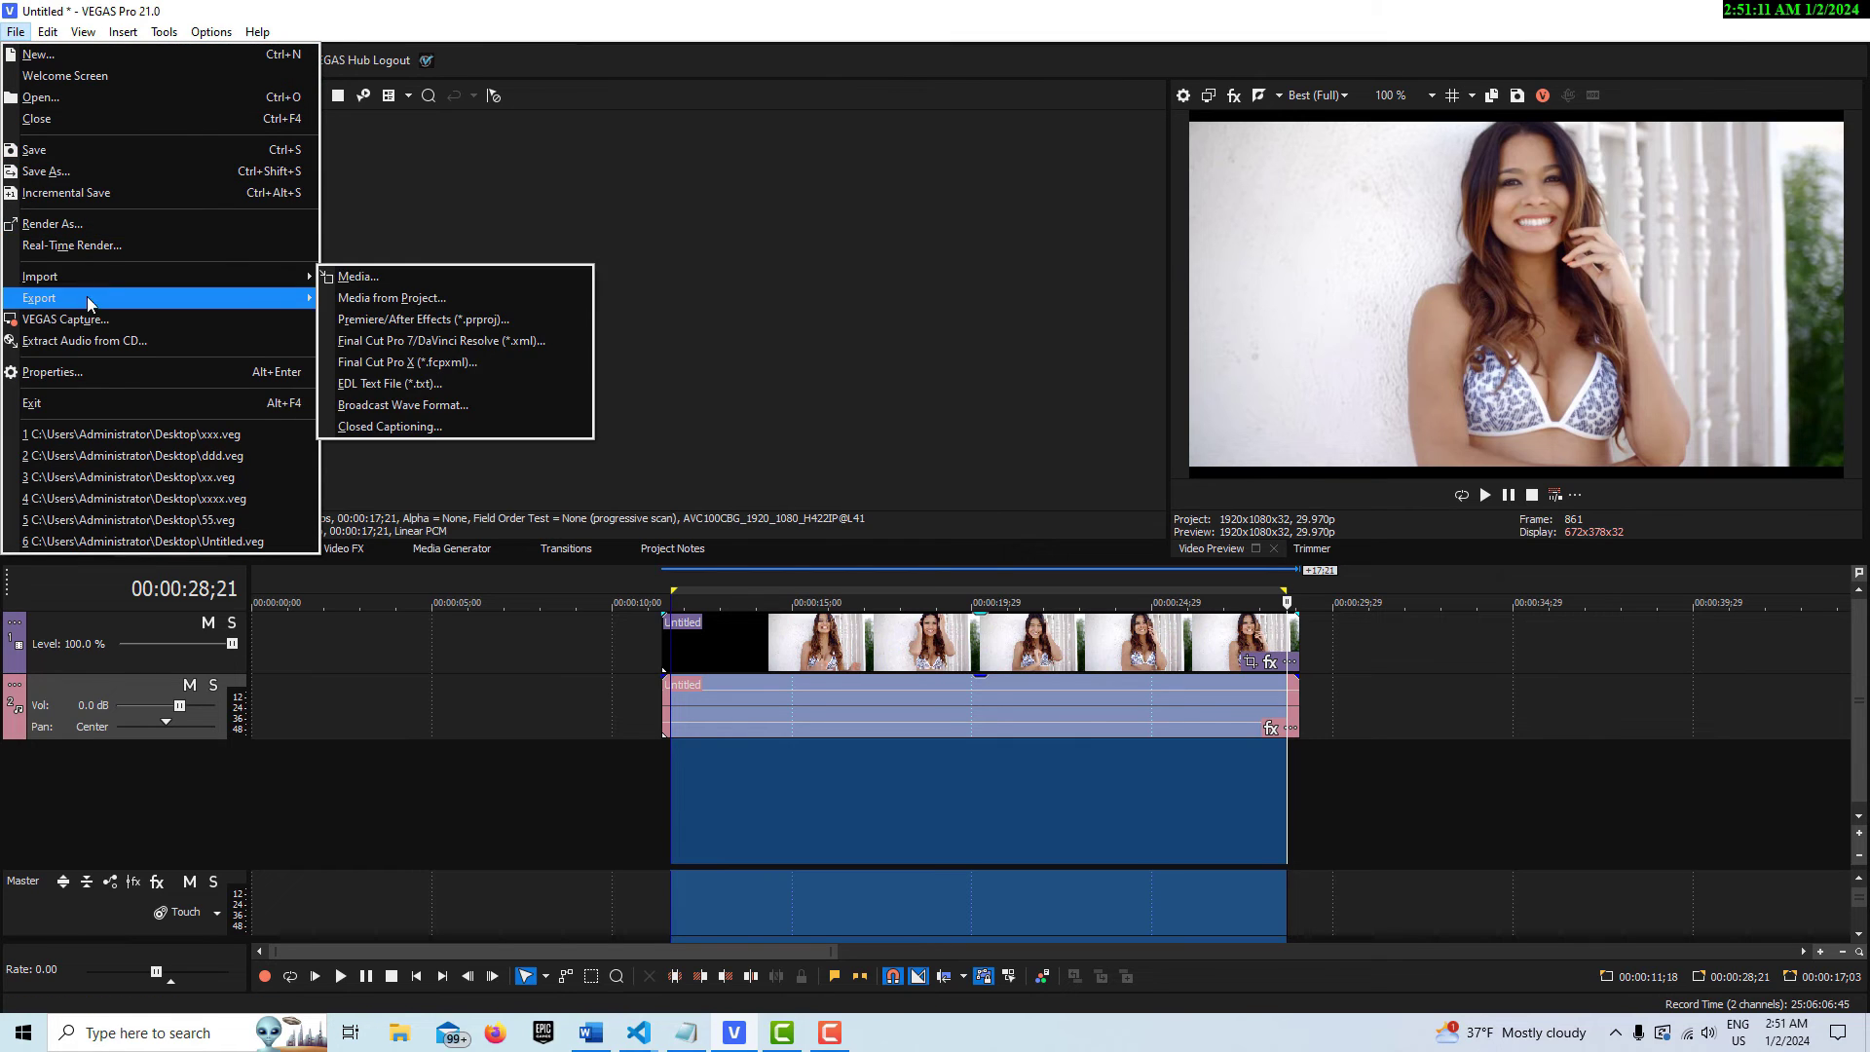
pyautogui.click(66, 224)
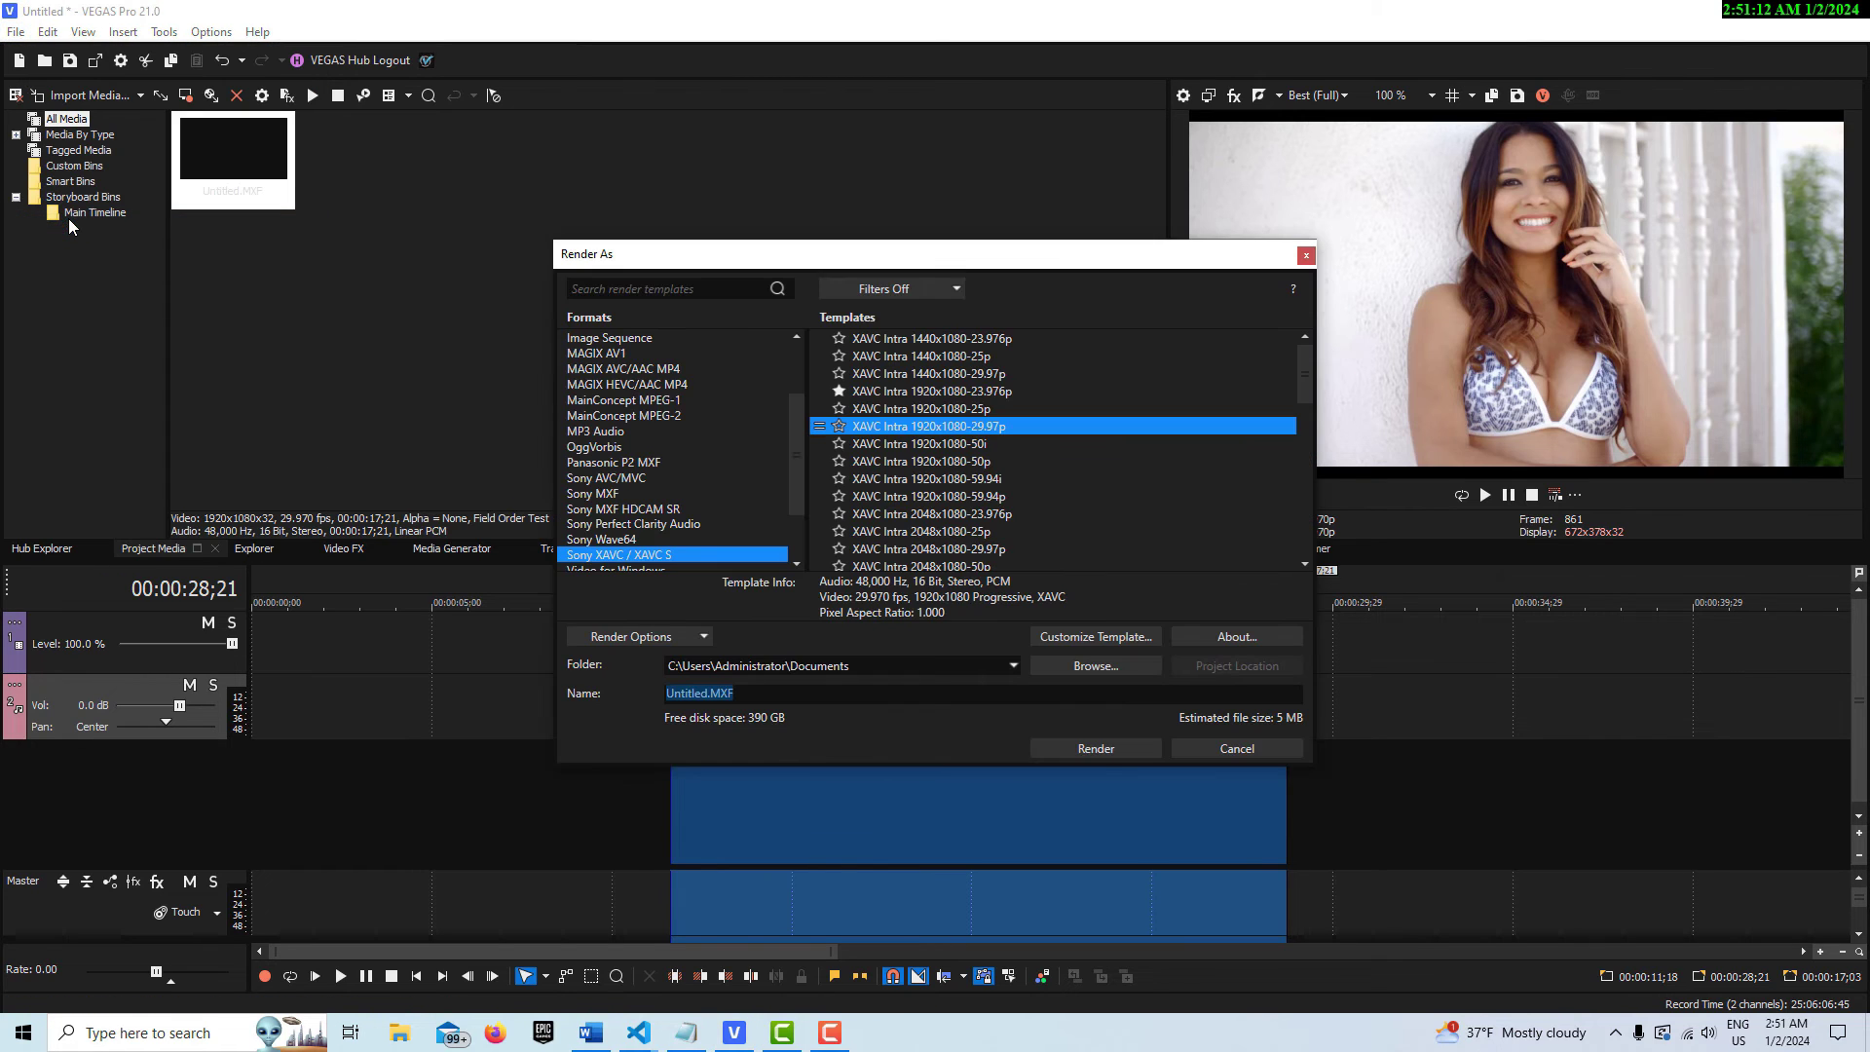
pyautogui.click(636, 370)
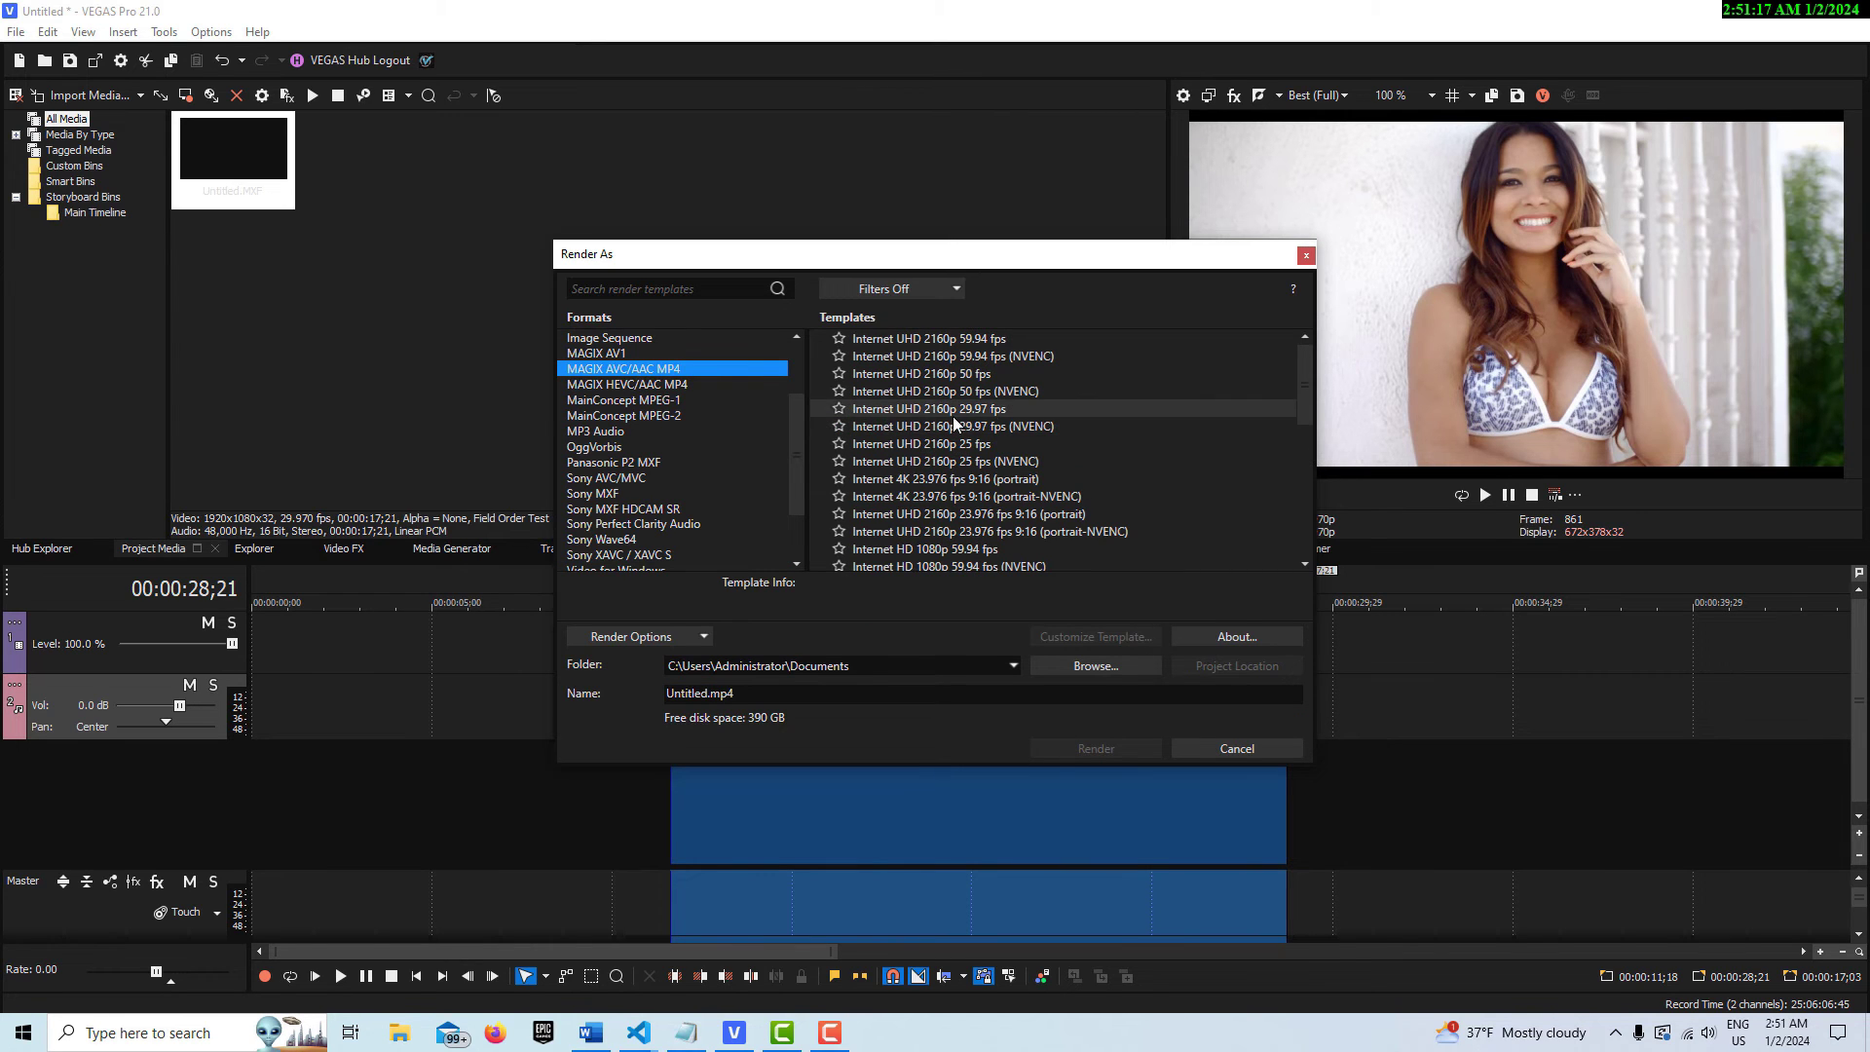
pyautogui.scroll(-2, 957, 455)
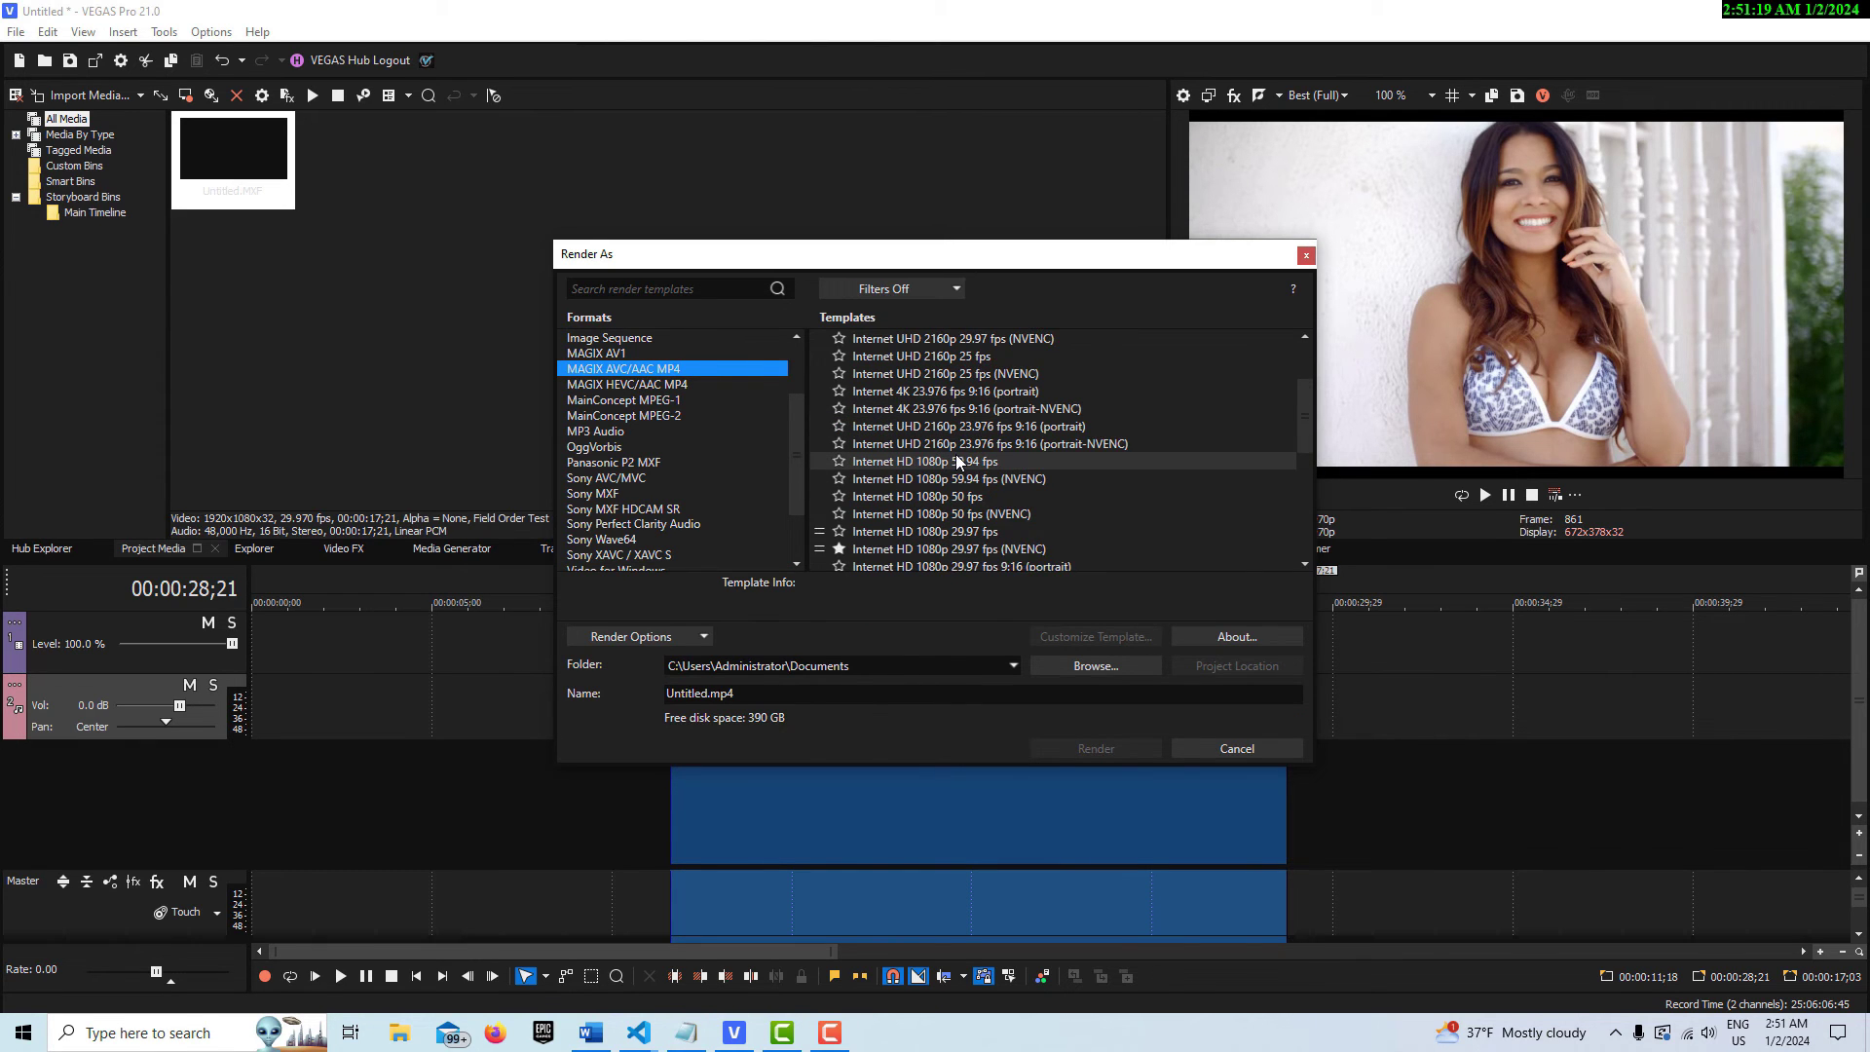
pyautogui.scroll(-1, 950, 475)
pyautogui.click(949, 483)
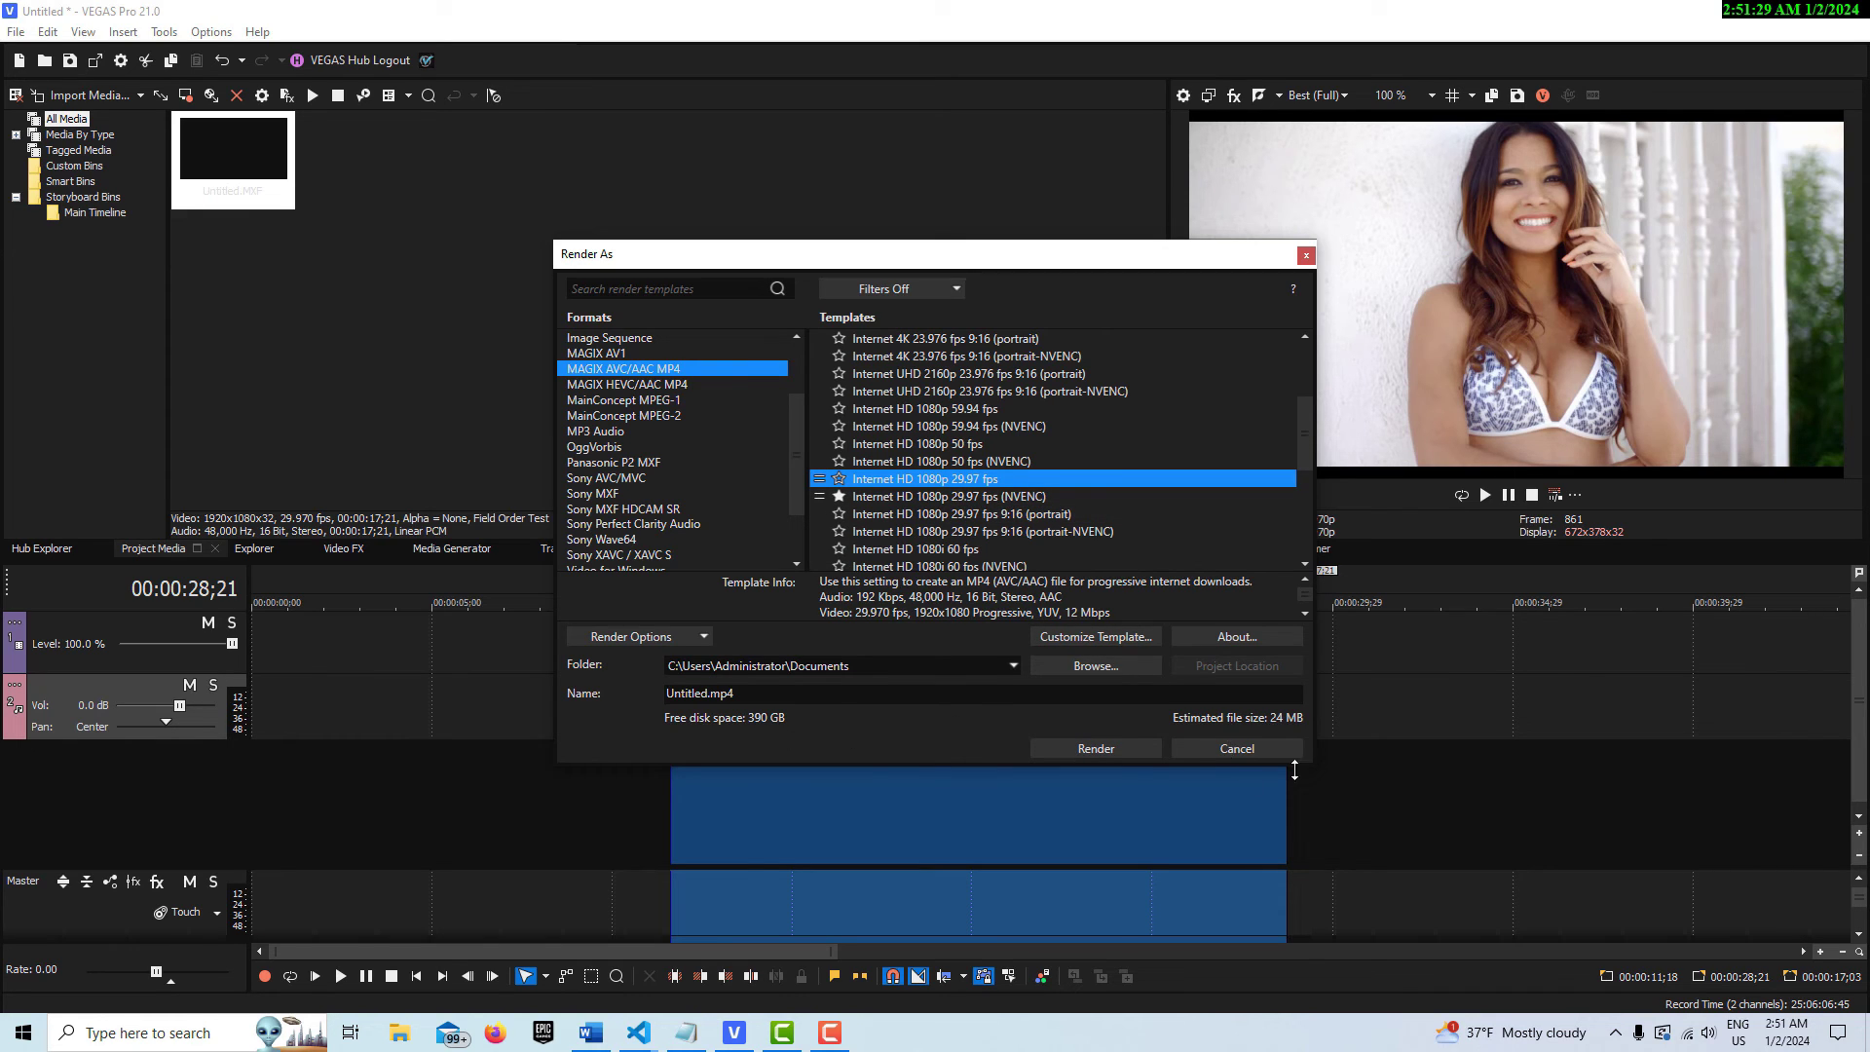
pyautogui.click(1235, 747)
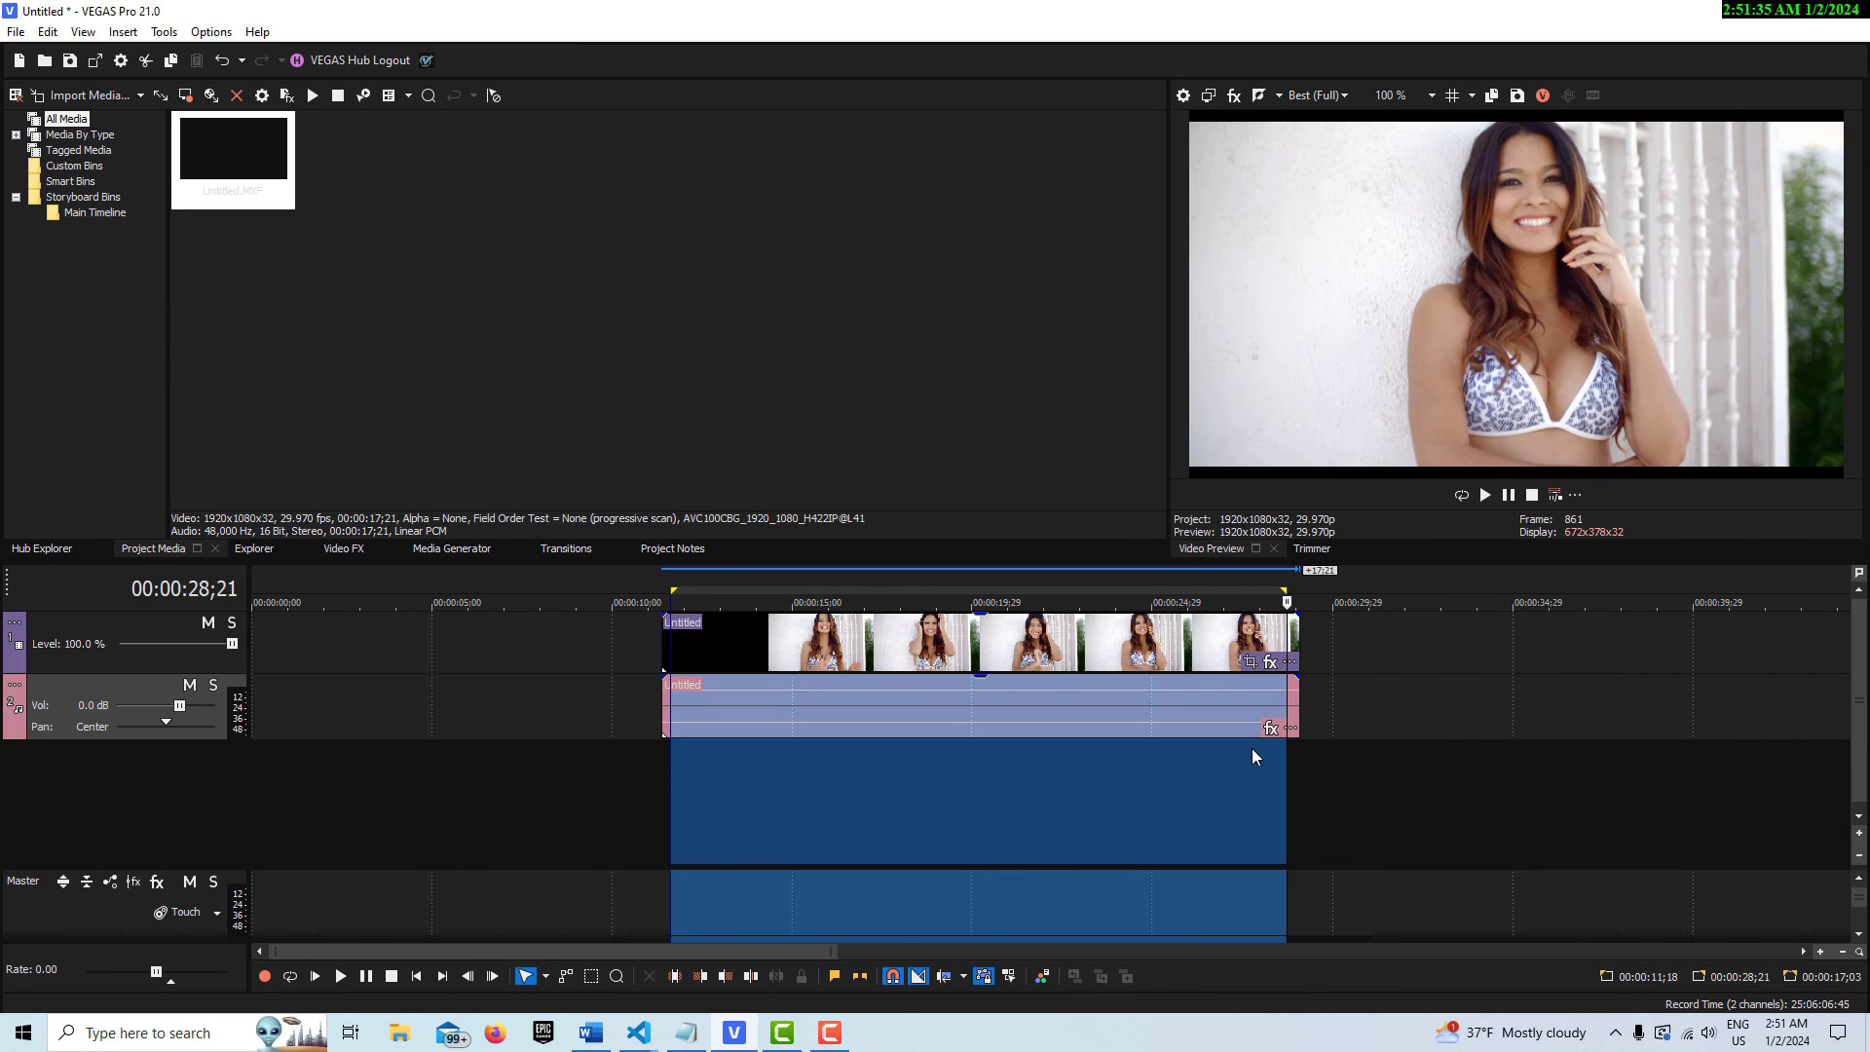